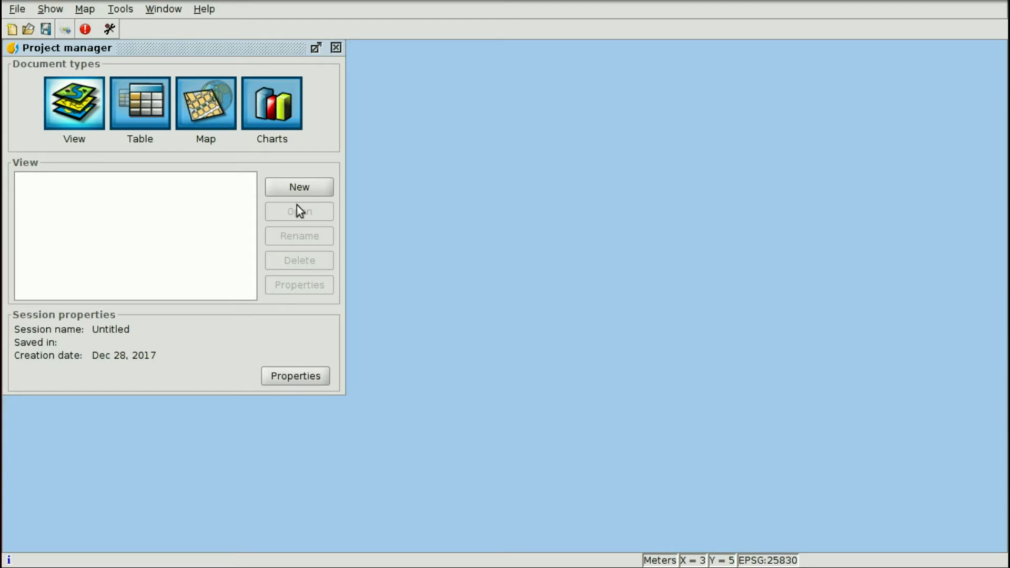
In the Add-ons manager, choose installation from URL and mark Geoprocess: Geocoding.
left_click(124, 10)
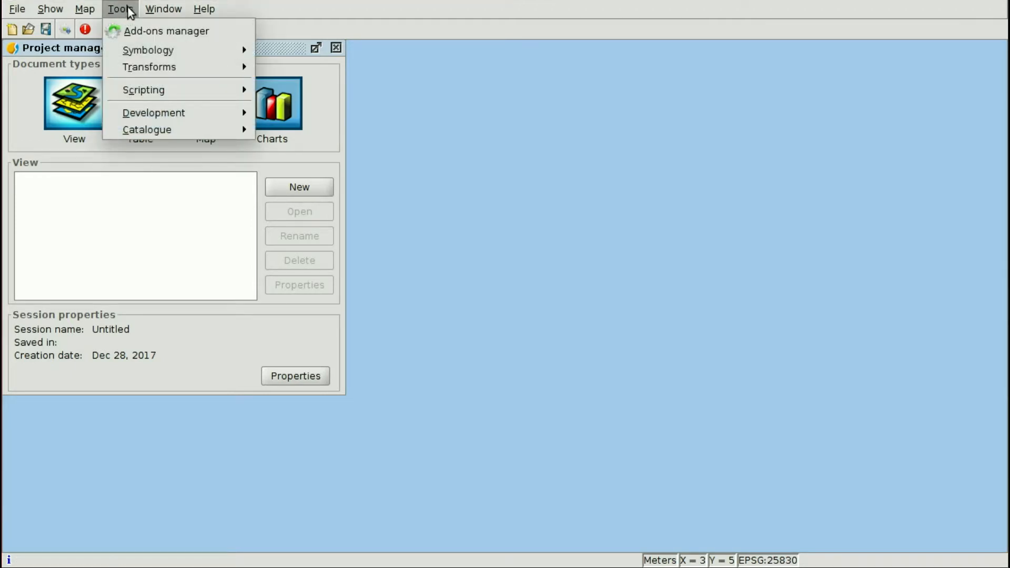
left_click(145, 29)
left_click(184, 170)
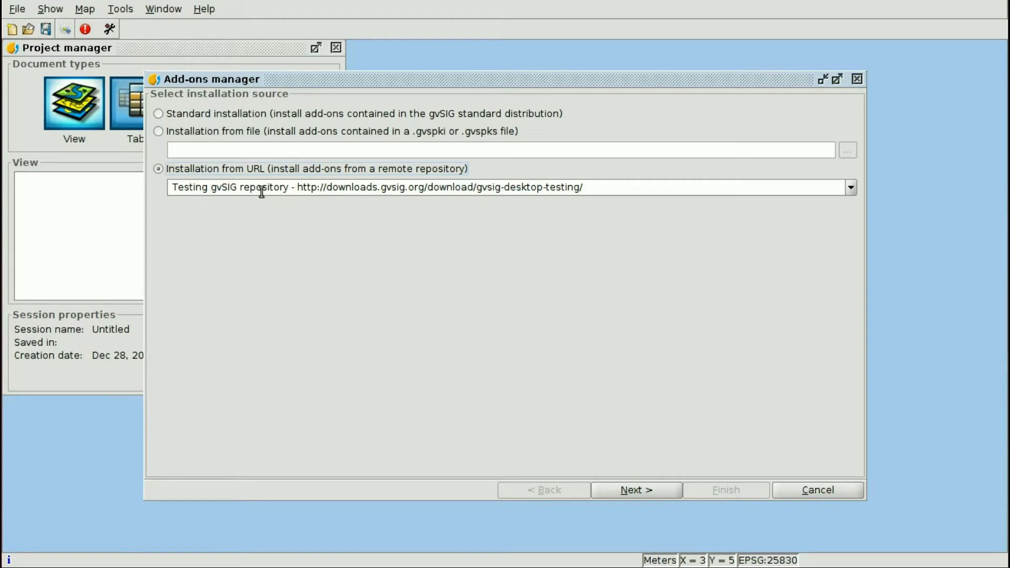
left_click(637, 491)
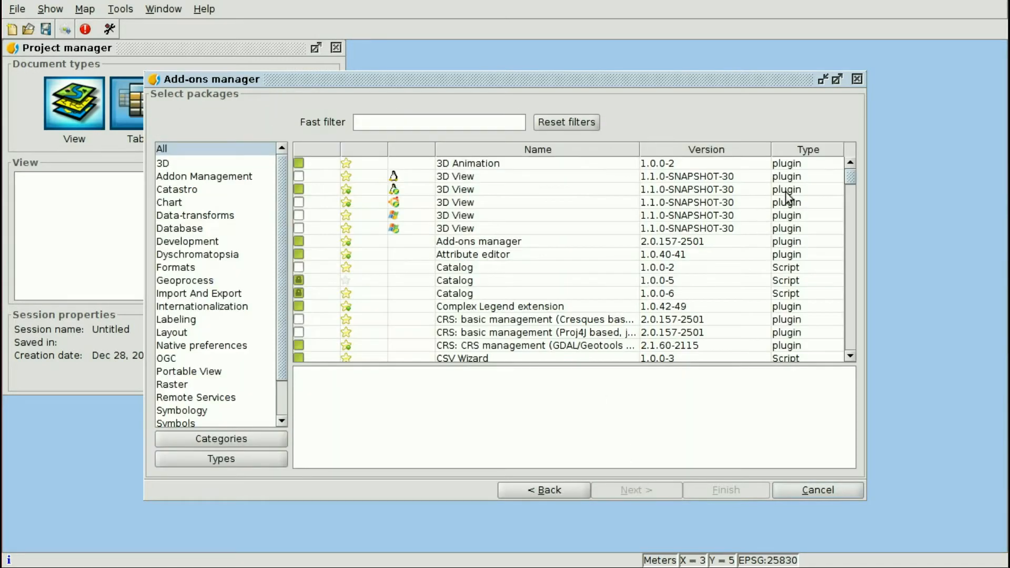
left_click_drag(847, 178, 856, 251)
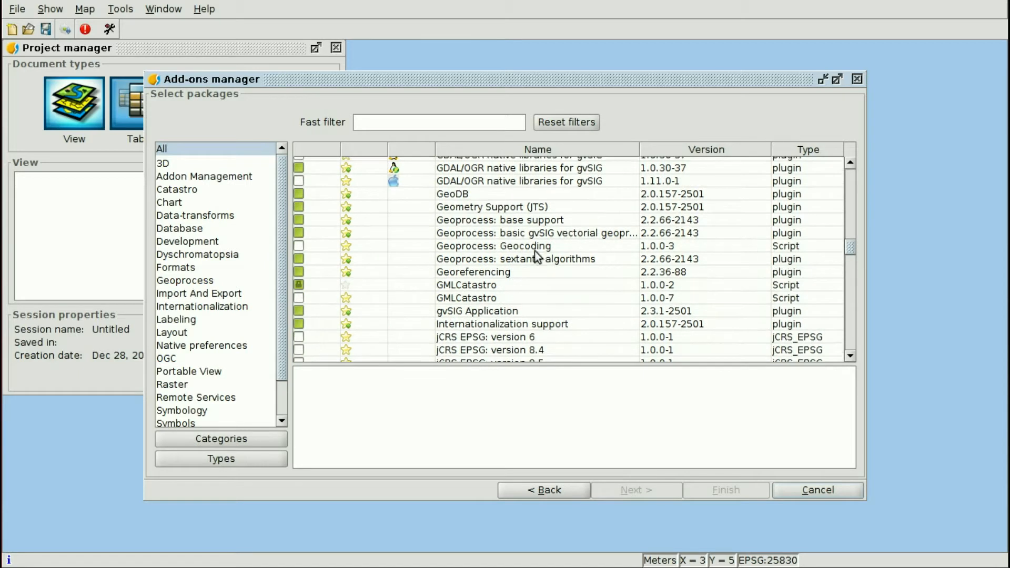
left_click(524, 245)
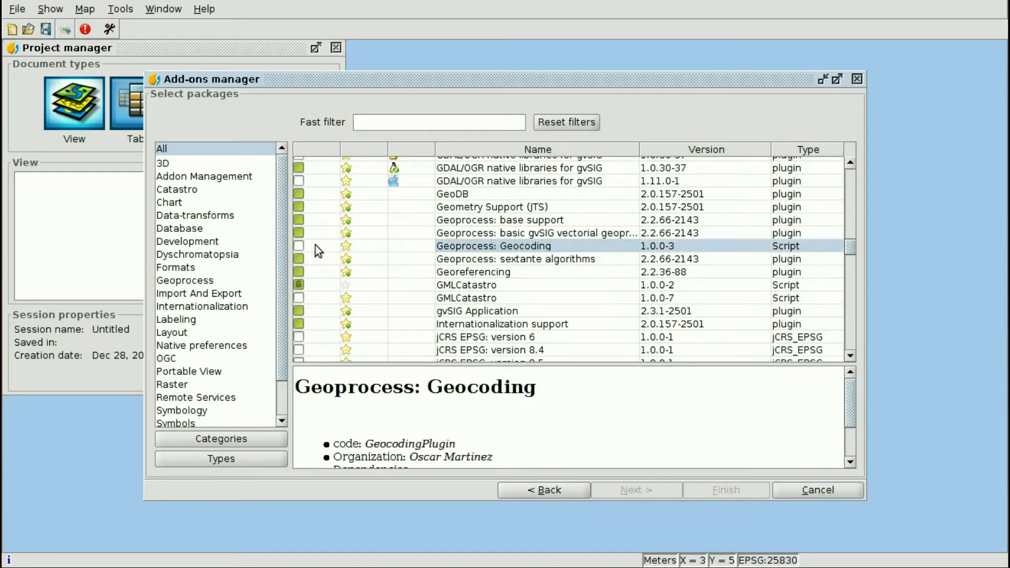
left_click(299, 245)
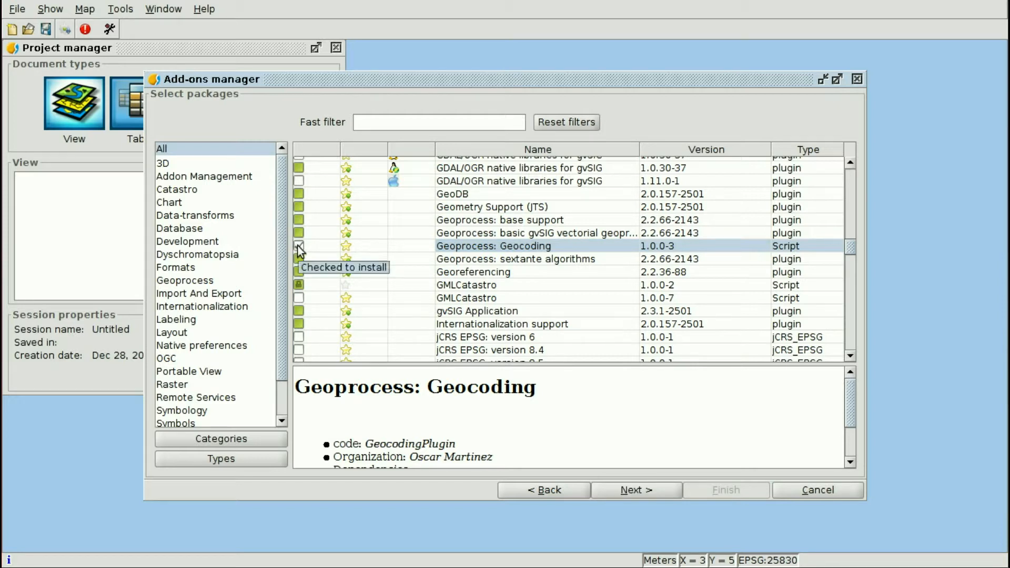
Download and install the Geoprocess: Geocoding package, dismiss the restart notice, and quit gvSIG.
left_click(633, 488)
left_click(818, 305)
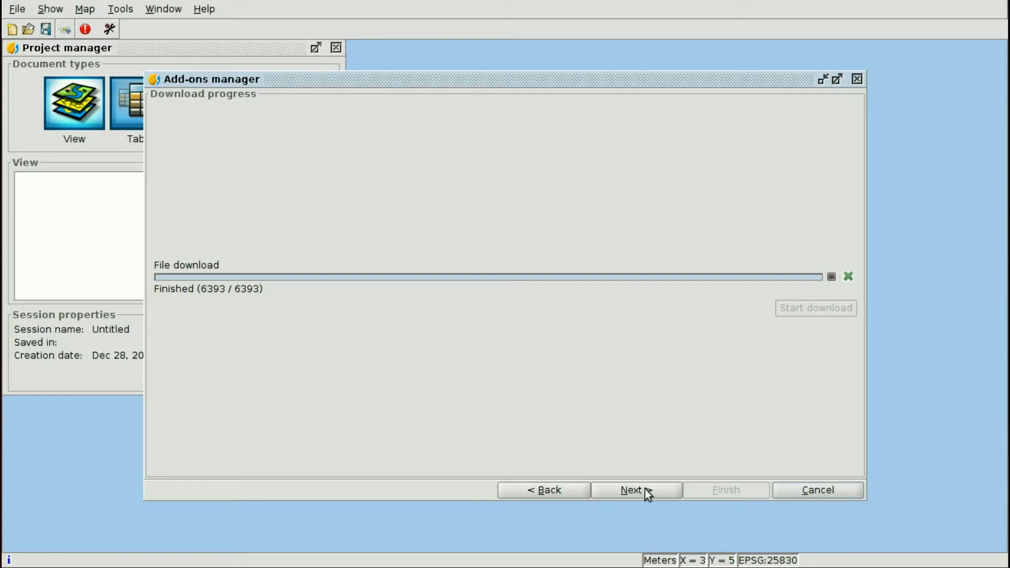
left_click(645, 490)
left_click(725, 490)
left_click(495, 310)
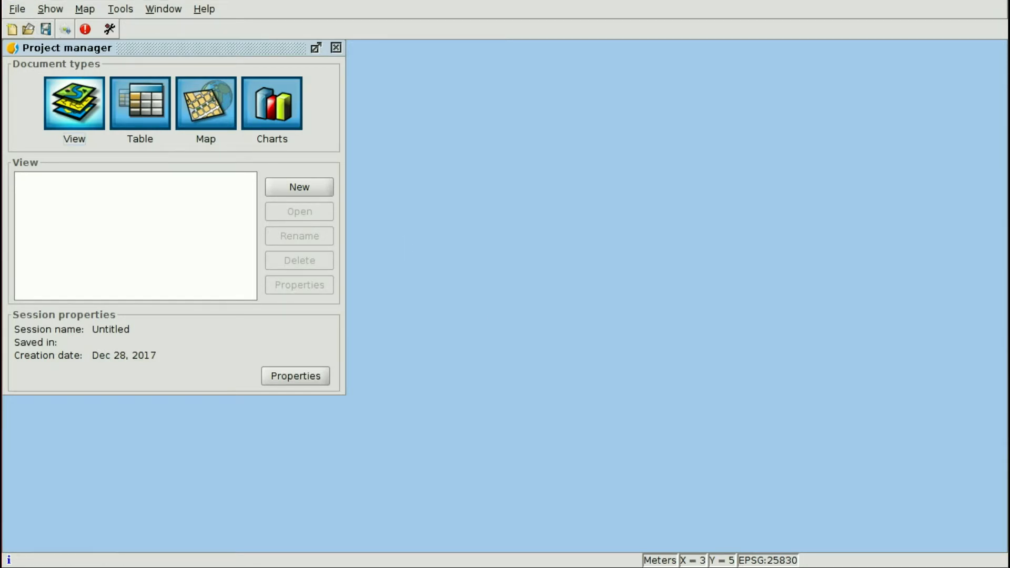
left_click(1, 1)
Confirm quitting gvSIG and rerun ./gvSIG.sh from the terminal to restart it.
left_click(463, 310)
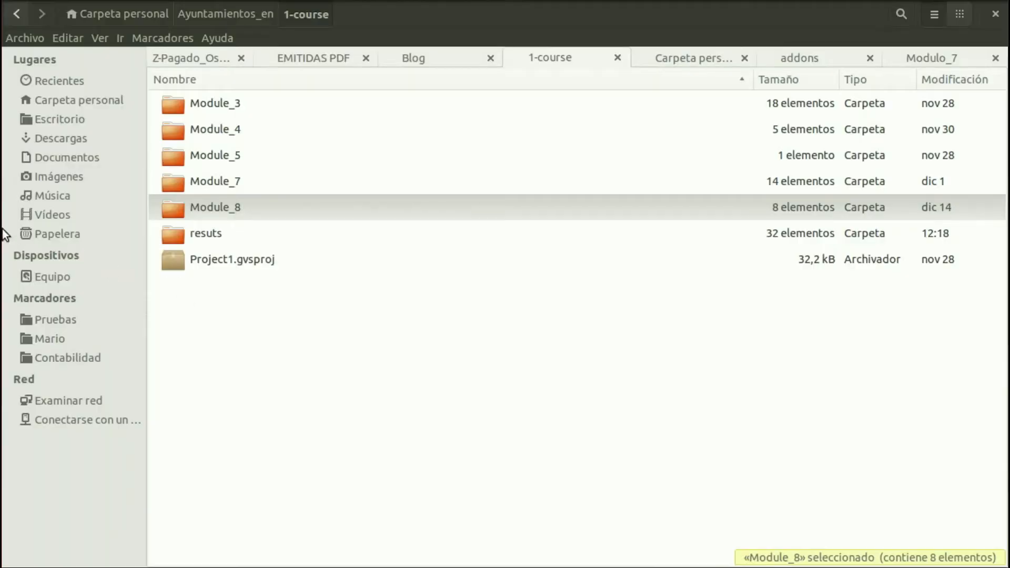
key("alt+Tab")
key("Up")
key("Return")
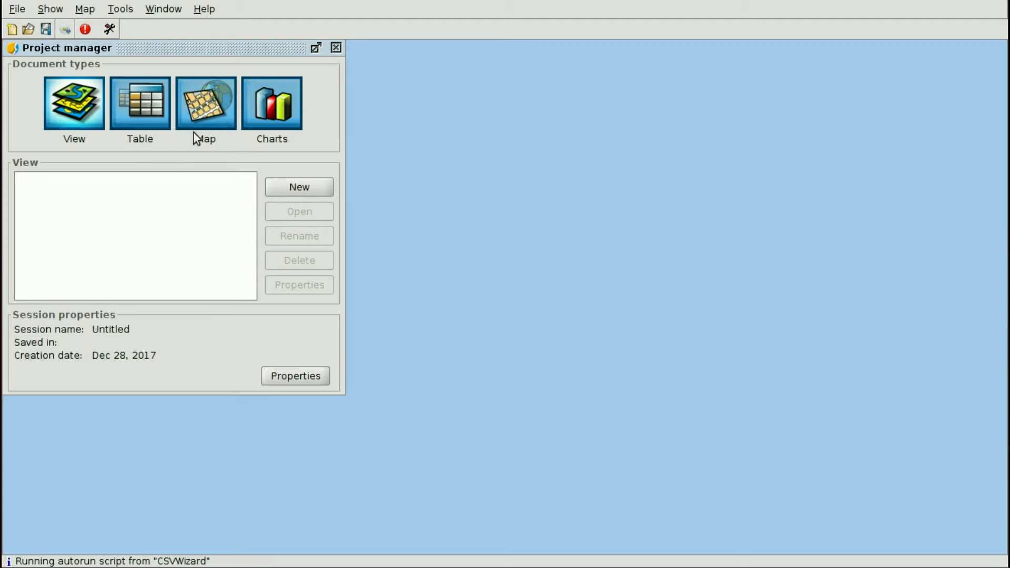
Start a new table from San_Francisco-Pharmacies.csv in Ayuntamientos_en/1-course/Module_8.
left_click(144, 112)
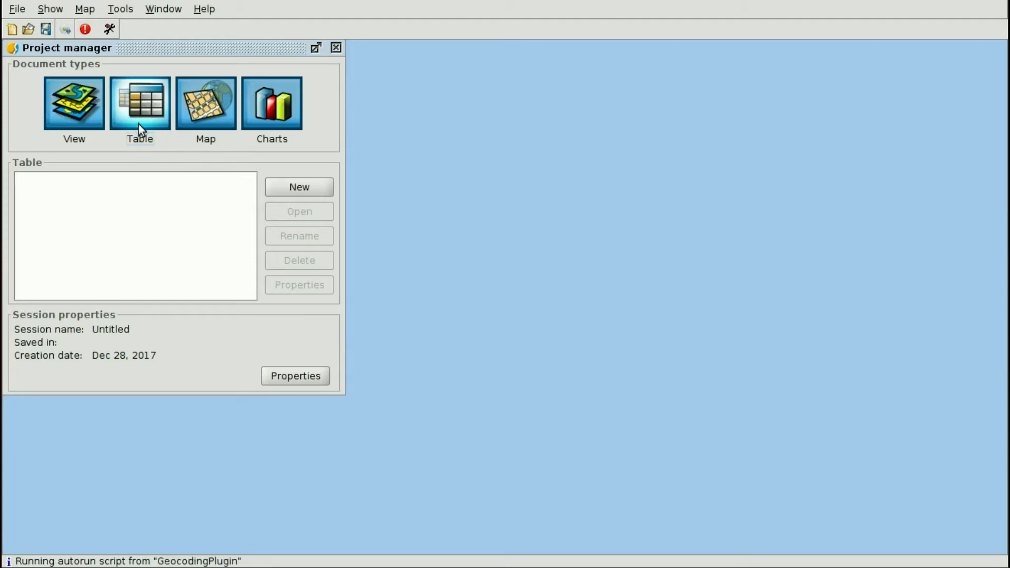
left_click(293, 189)
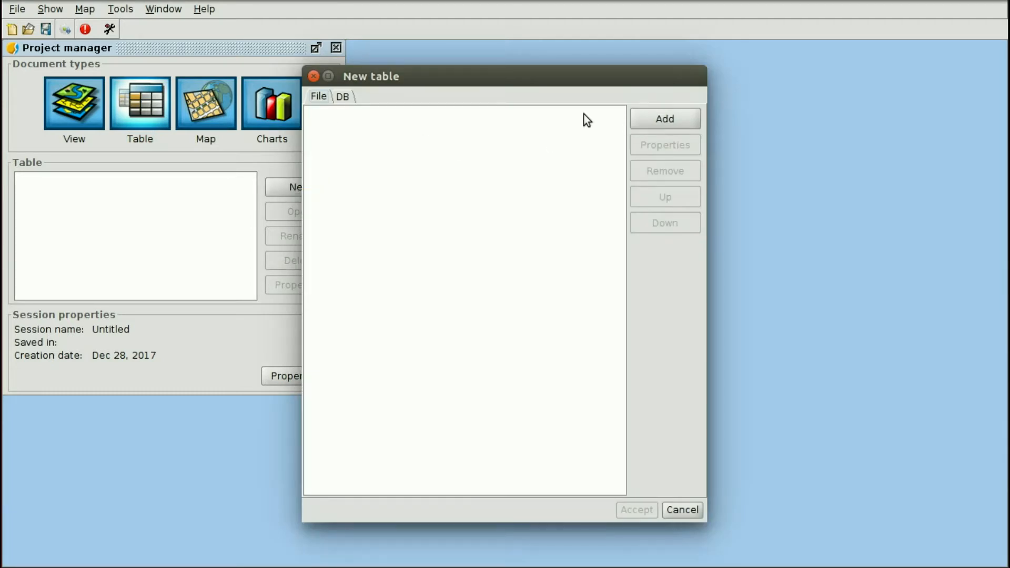
left_click(671, 119)
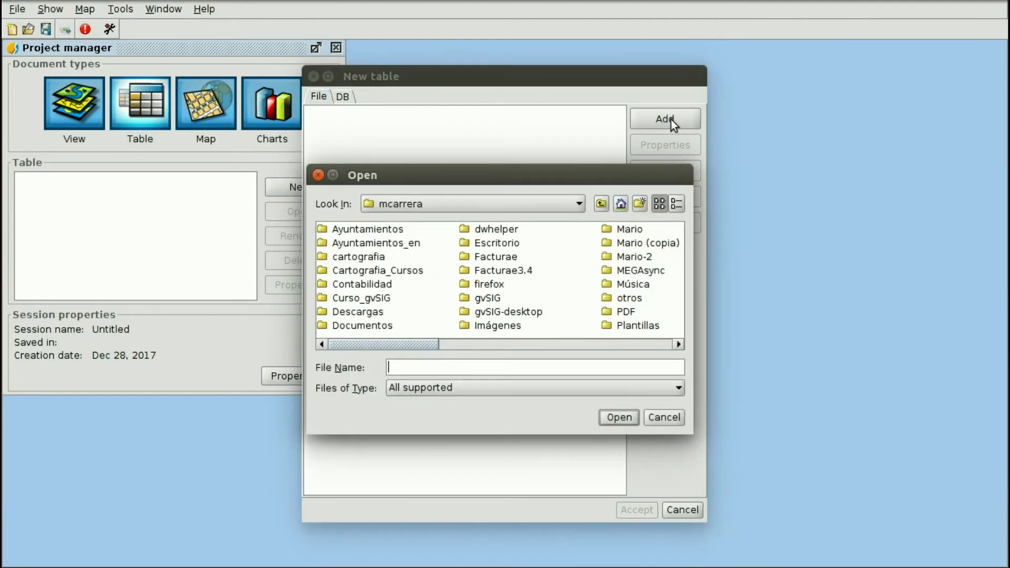
double_click(375, 230)
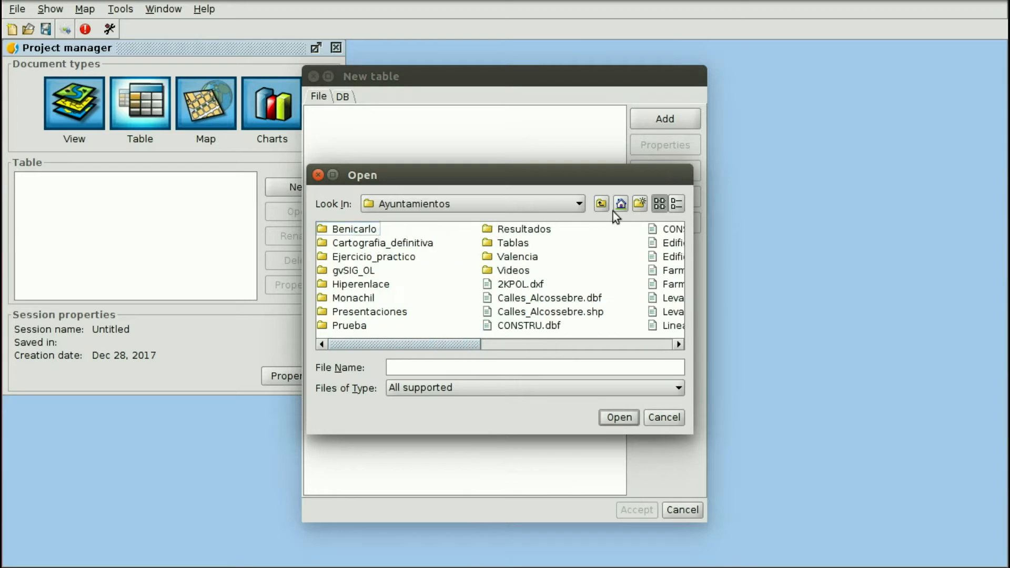
left_click(602, 205)
double_click(416, 242)
double_click(366, 230)
double_click(365, 285)
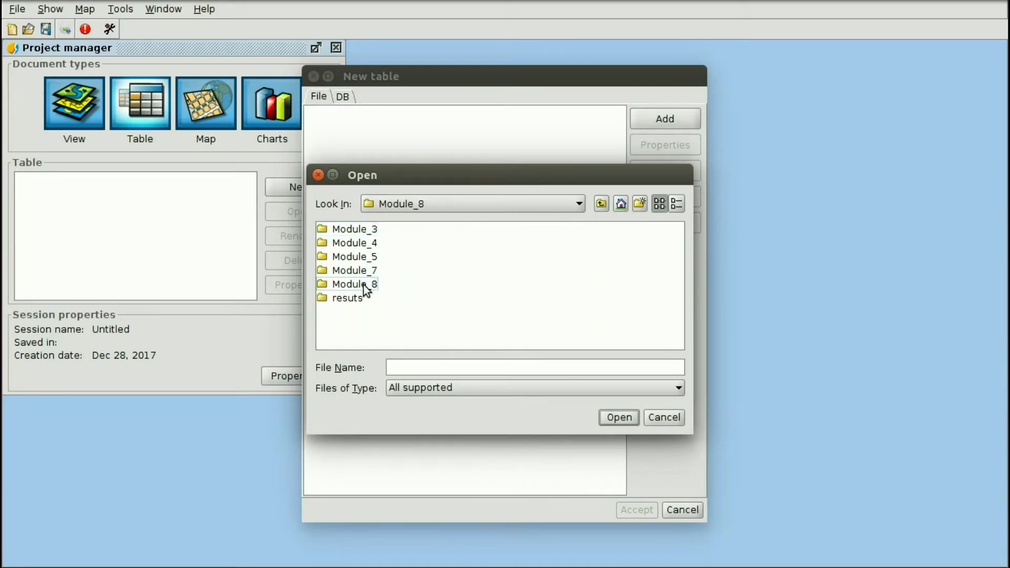
left_click(392, 243)
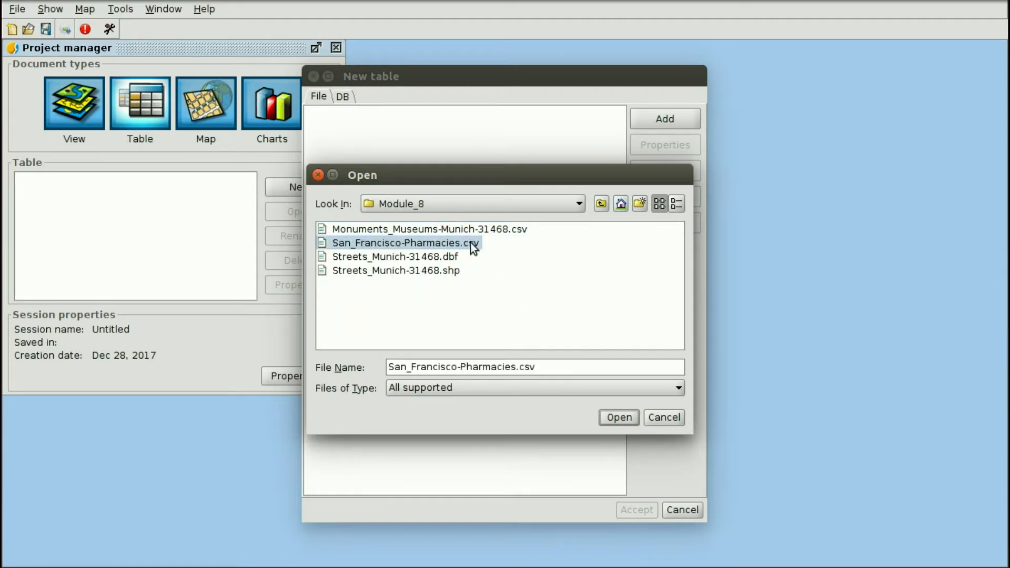
left_click(613, 416)
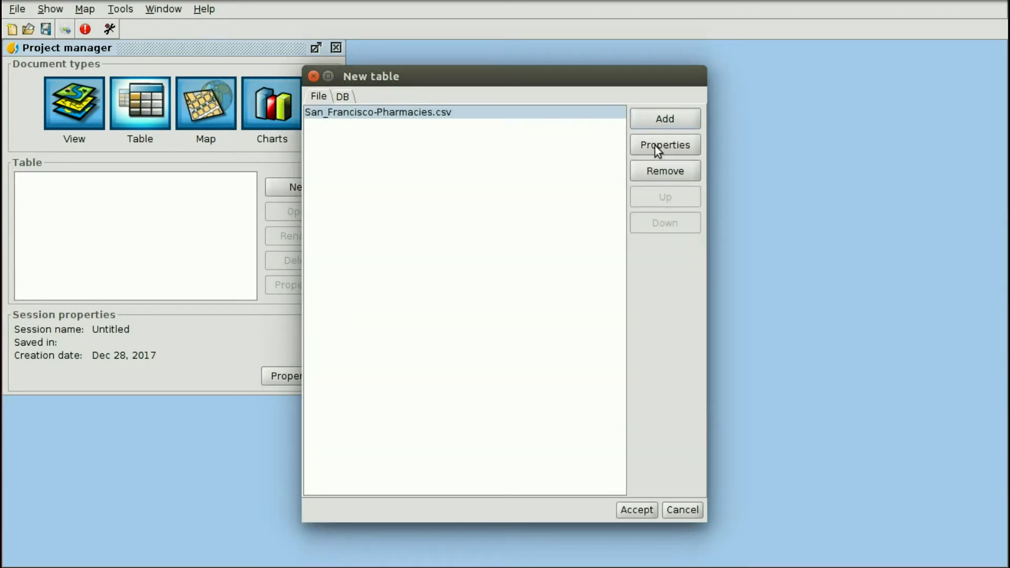
Accept the semicolon-separated CSV properties and create the San_Francisco-Pharmacies table.
left_click(656, 146)
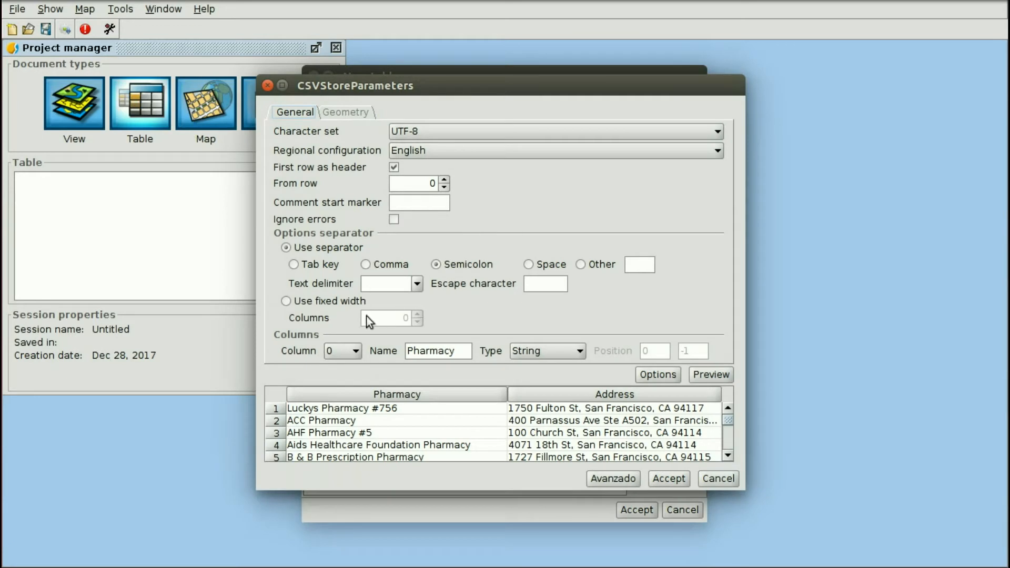
scroll(536, 436, "down", 2)
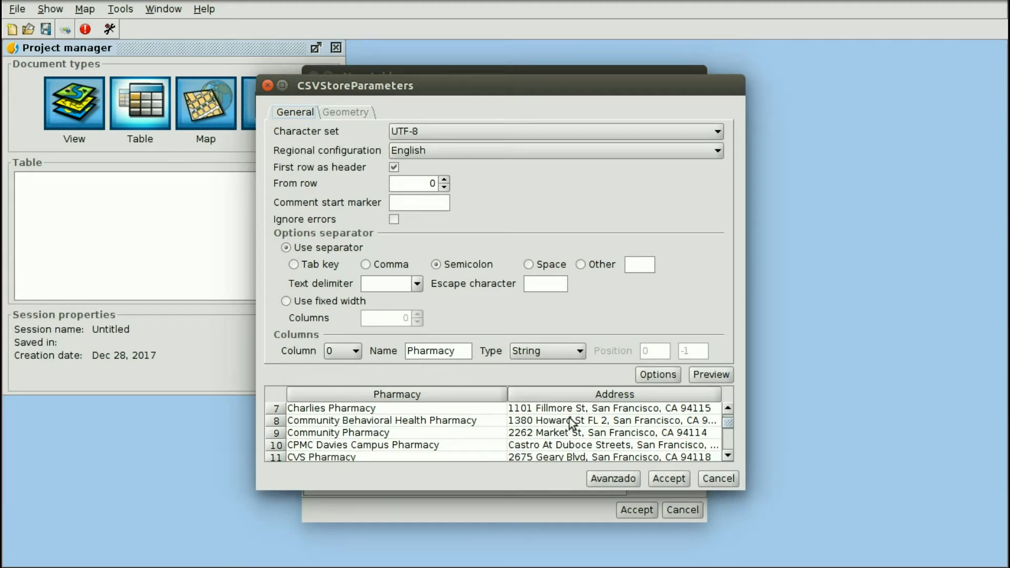
scroll(548, 418, "up", 2)
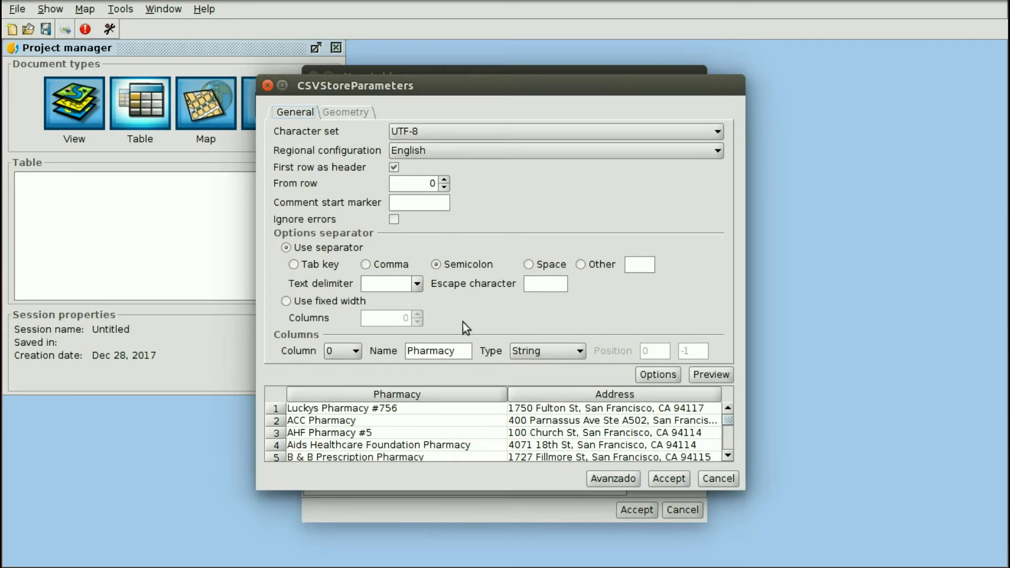
scroll(583, 428, "down", 1)
scroll(583, 427, "down", 3)
left_click(668, 477)
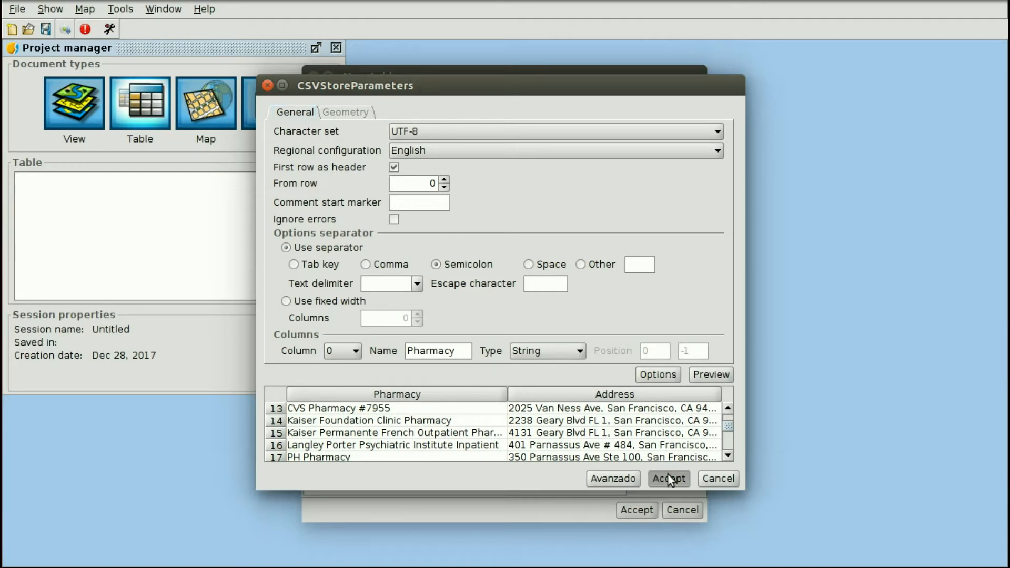
left_click(637, 510)
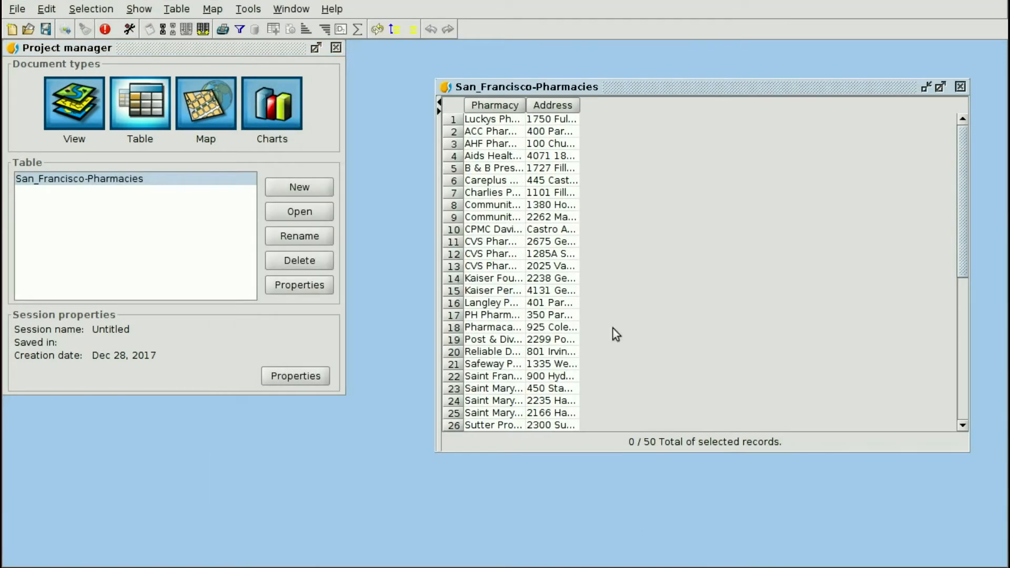
Widen the Pharmacy column to show full names, then create a new empty Untitled view.
left_click_drag(526, 103, 893, 105)
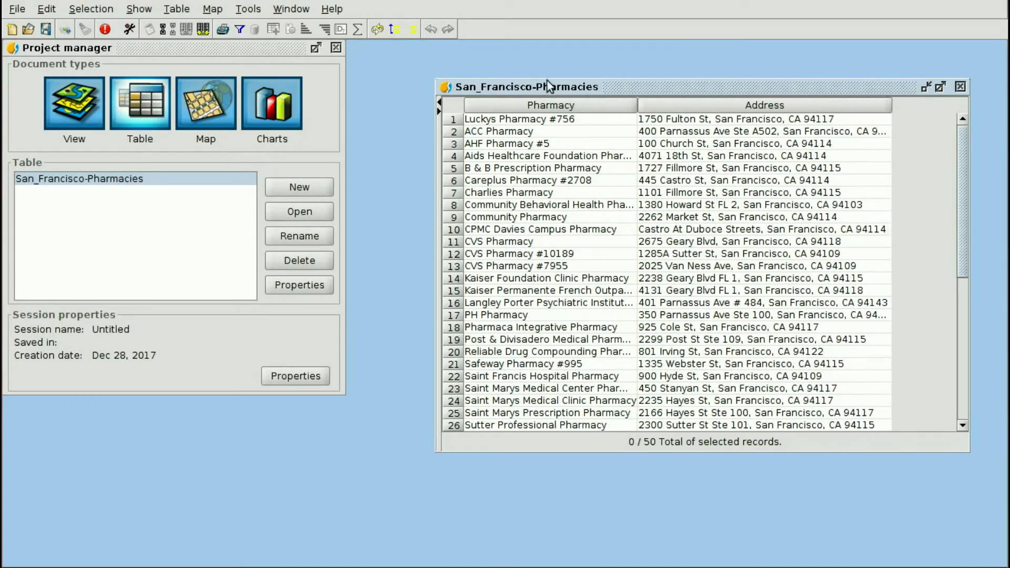
left_click(91, 113)
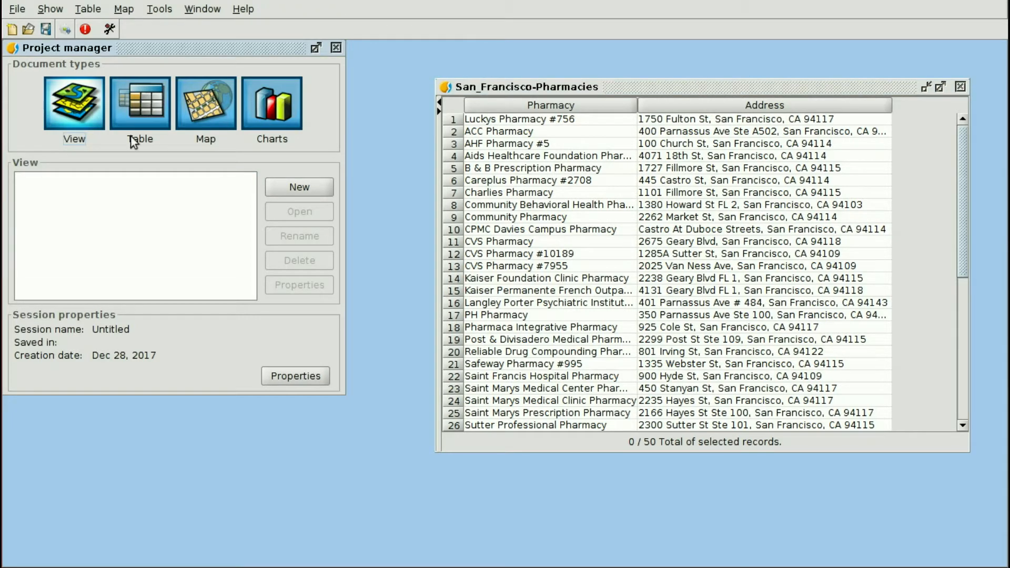
left_click(304, 186)
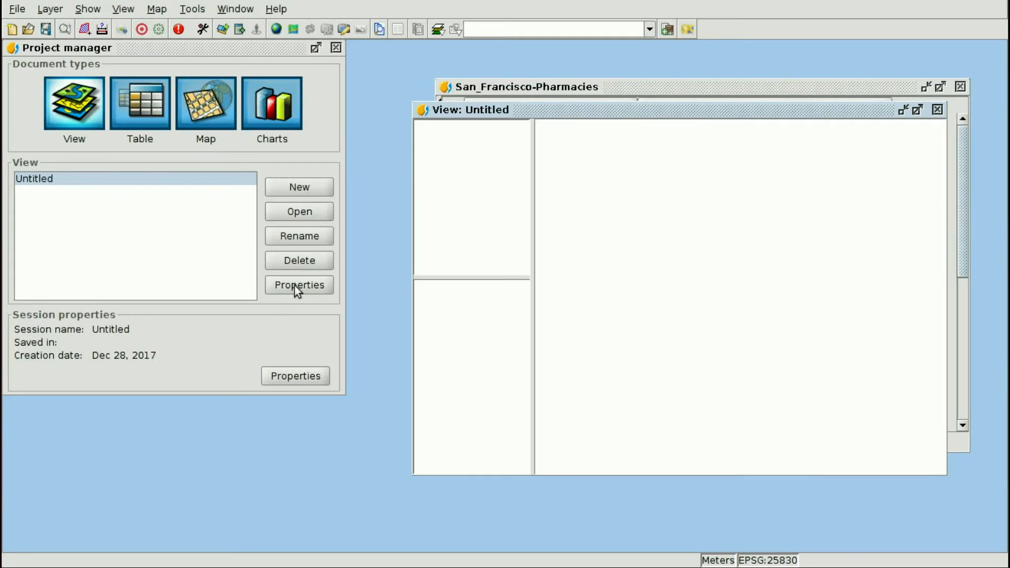
Set the Untitled view's projection to EPSG 4326 (WGS 84) and apply it.
left_click(298, 287)
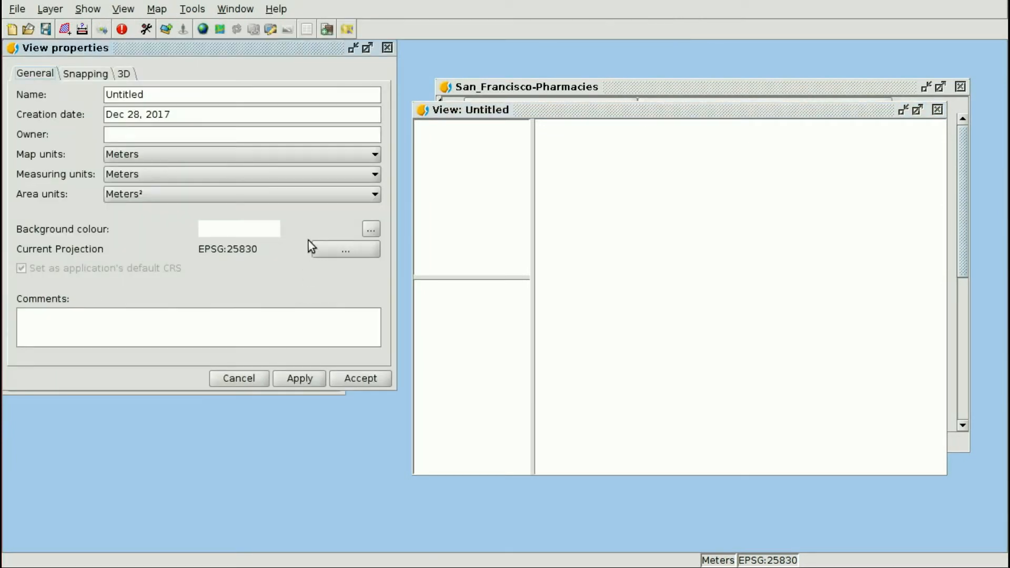
left_click(346, 248)
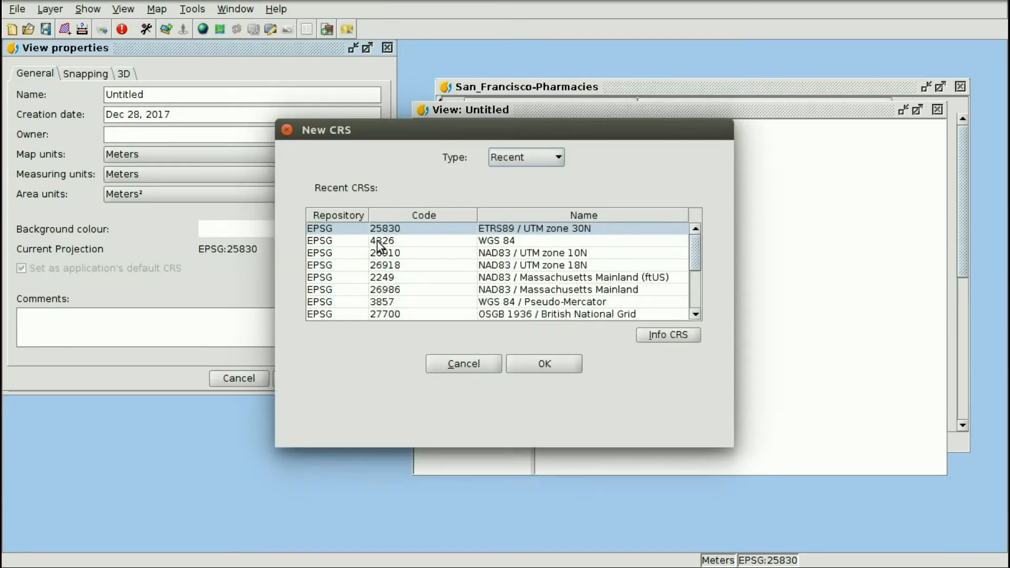
left_click(411, 242)
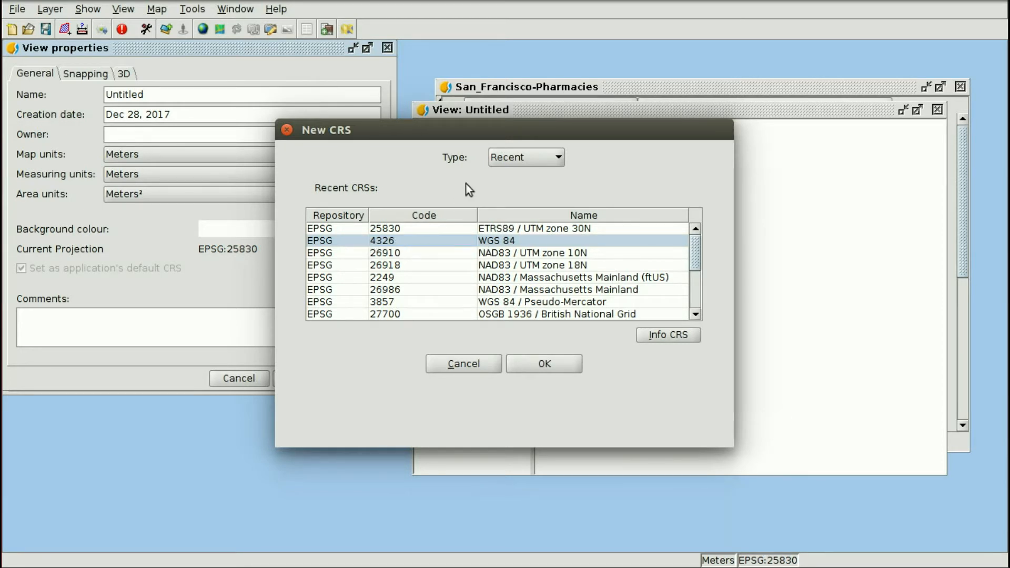
left_click(511, 156)
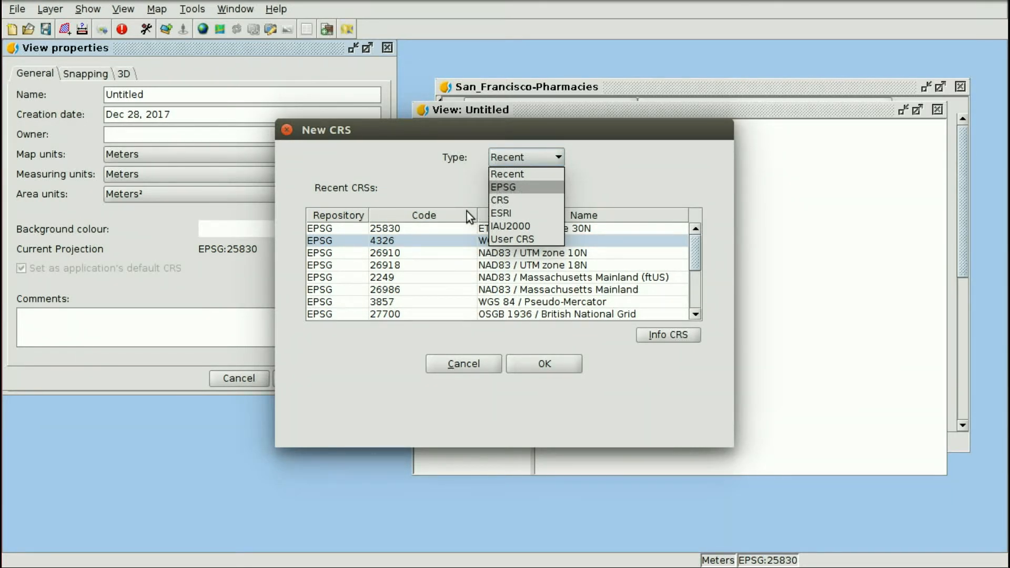
key("Return")
left_click(451, 202)
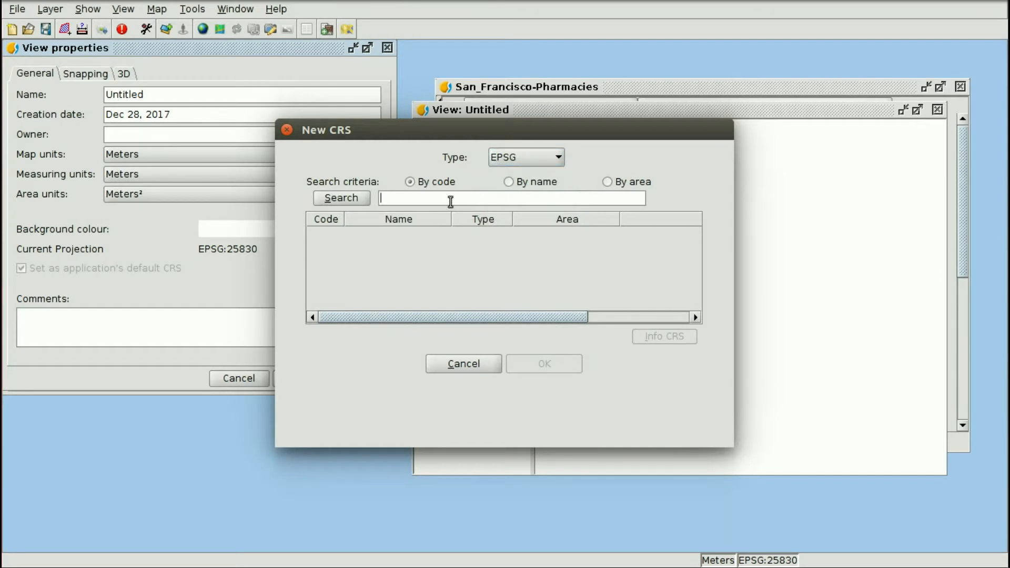
type("4")
type("326")
key("Return")
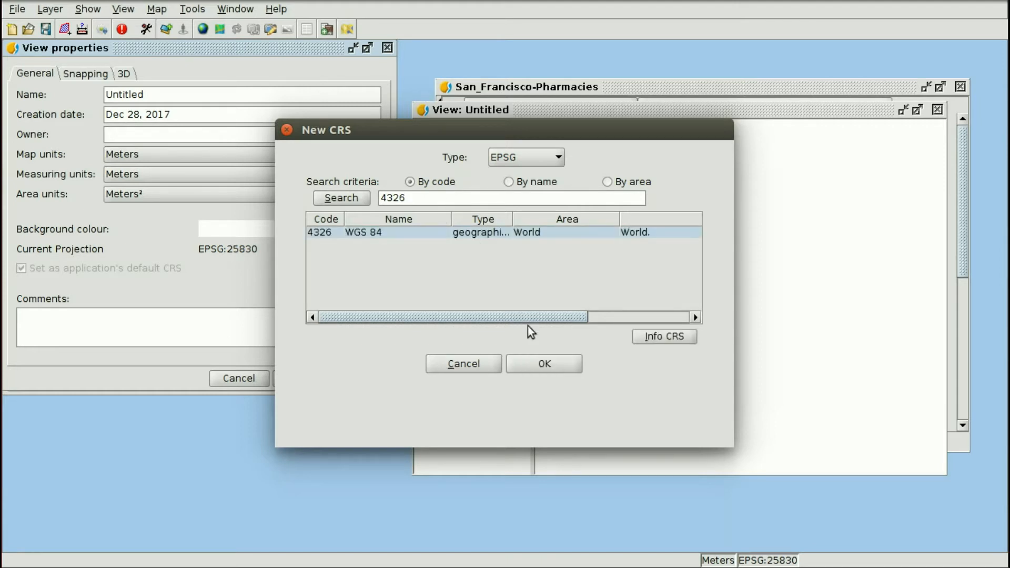
left_click(539, 365)
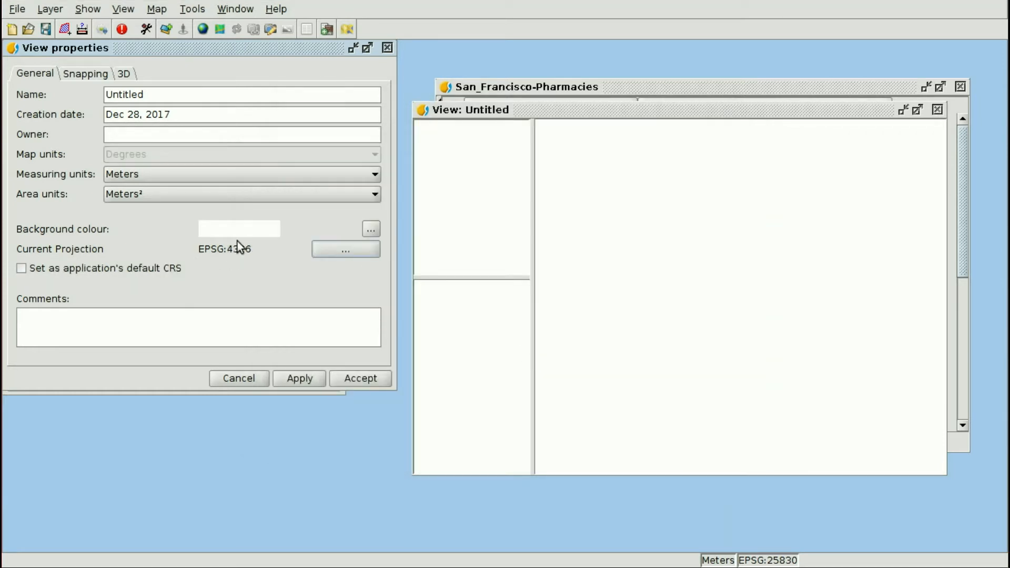
left_click(370, 379)
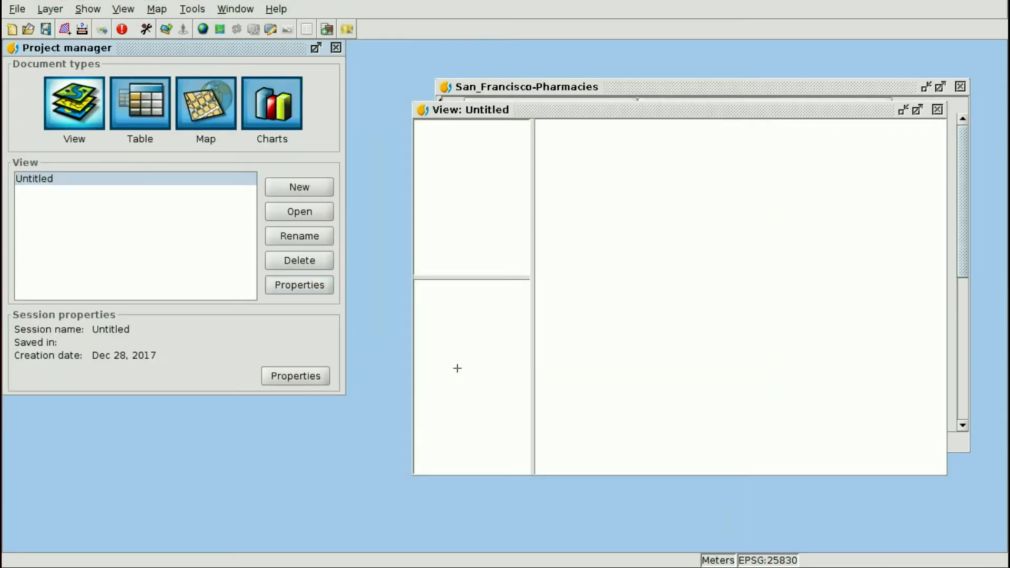
Maximise the Untitled view and launch Geocodificacion Online: direcciones a puntos from the geoprocessing toolbox.
double_click(554, 109)
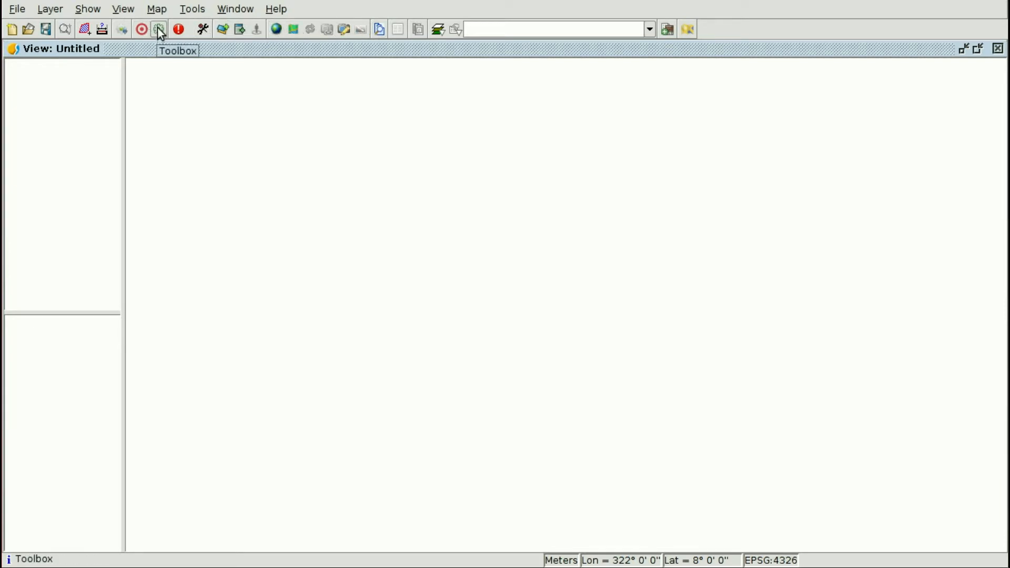
left_click(192, 9)
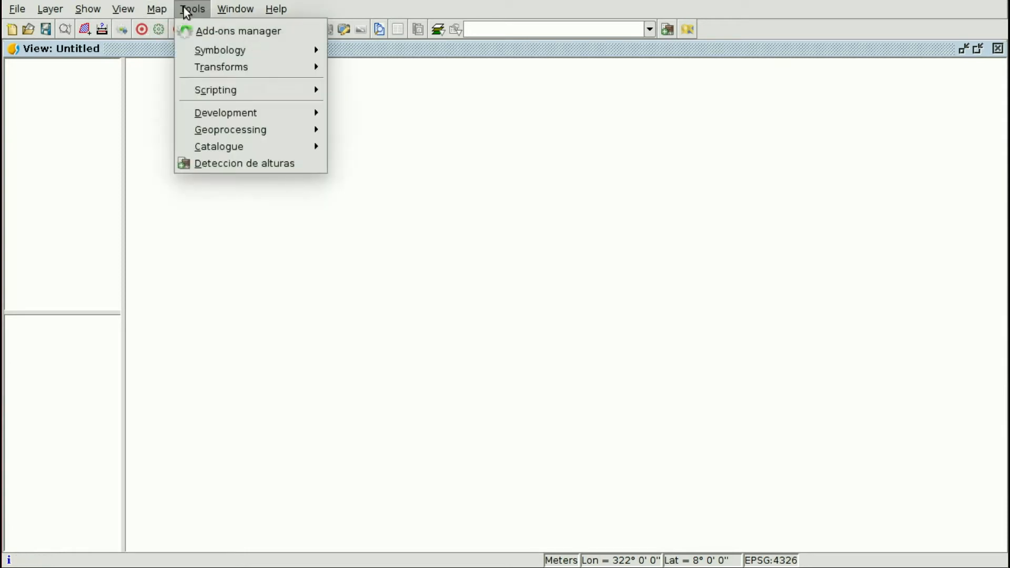
mouse_move(212, 127)
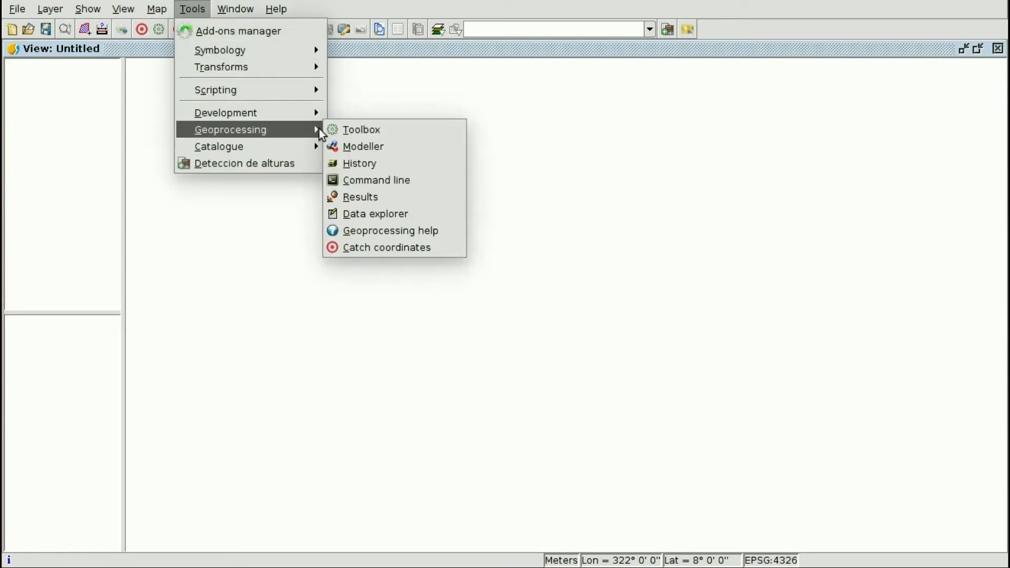
left_click(353, 132)
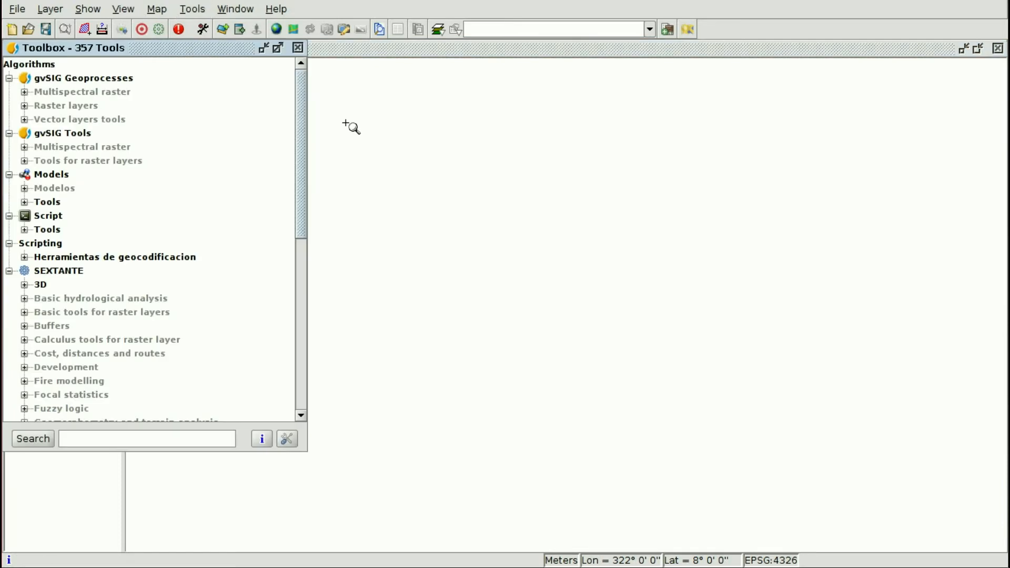
left_click(24, 257)
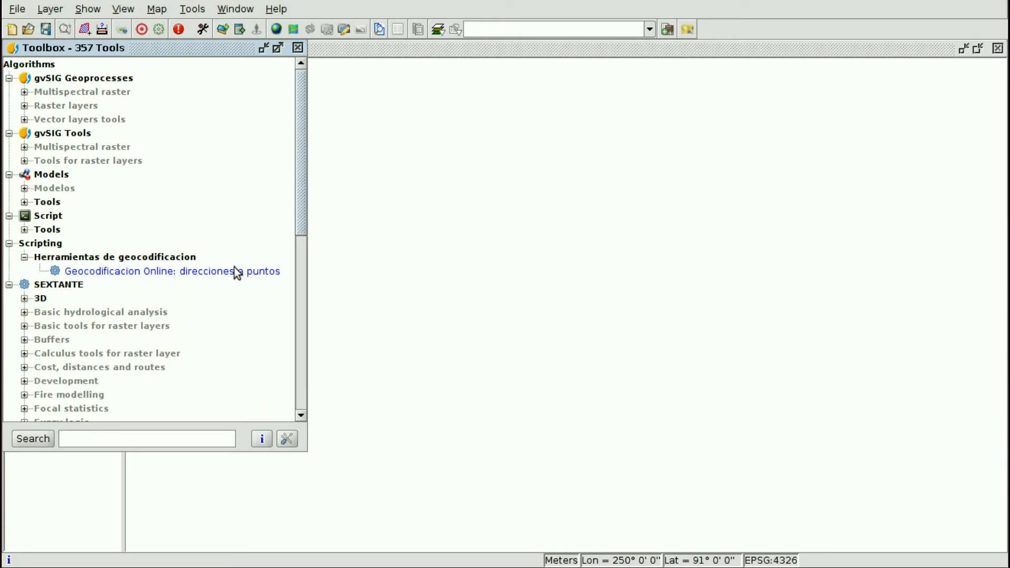
double_click(144, 271)
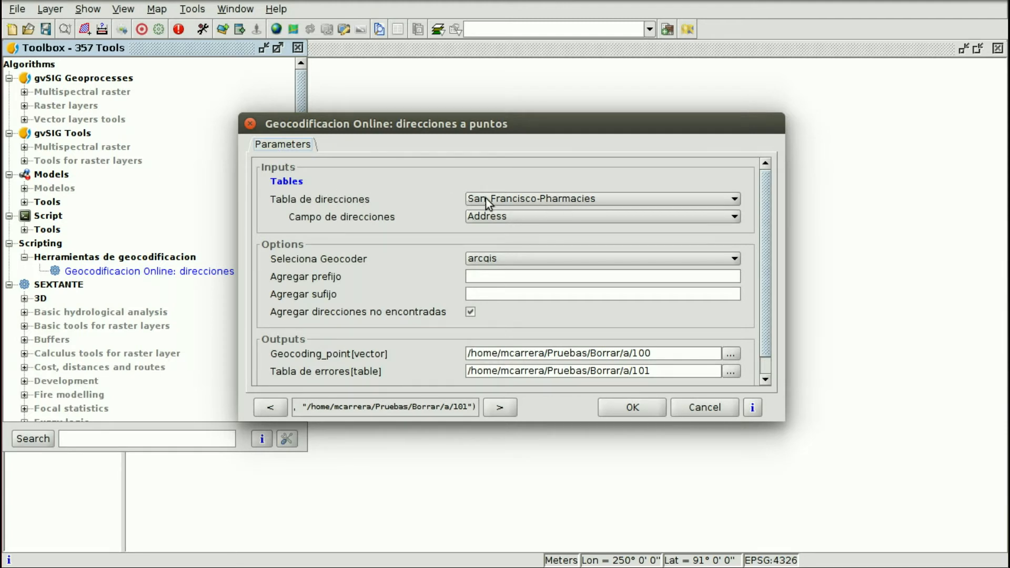
Choose San_Francisco-Pharmacies as the address table and Address as the address field.
left_click(514, 199)
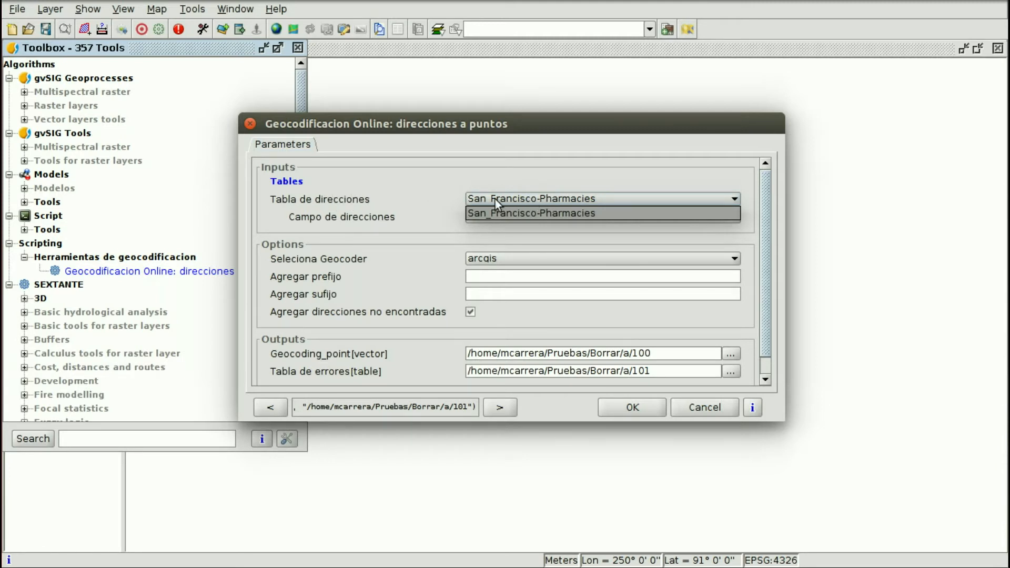
left_click(579, 209)
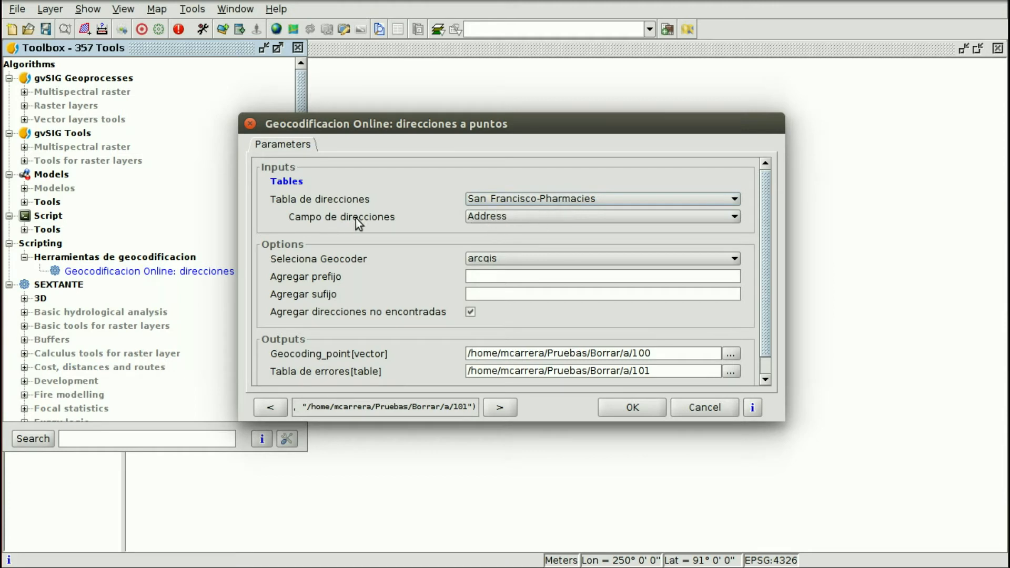
left_click(540, 217)
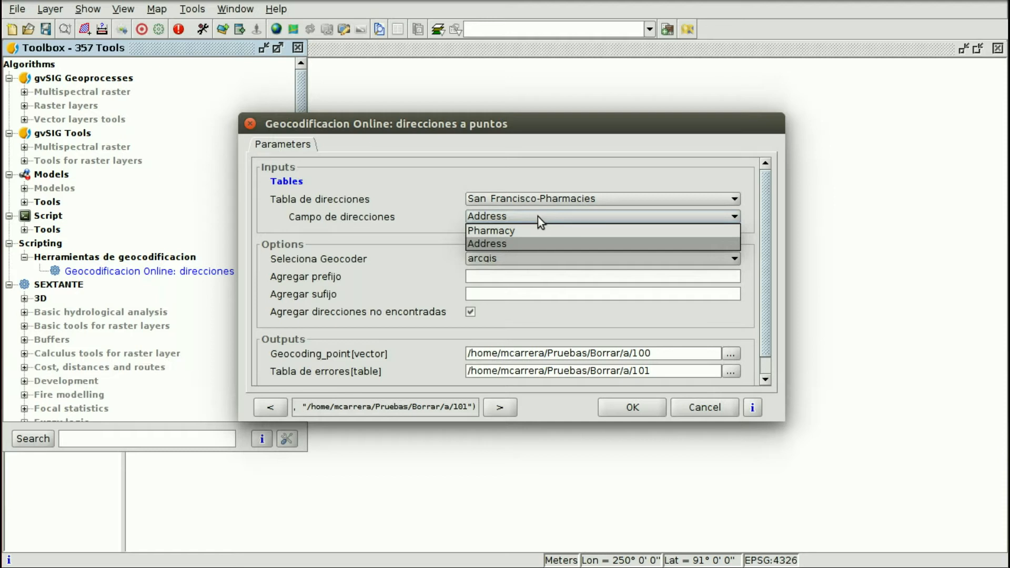
left_click(506, 243)
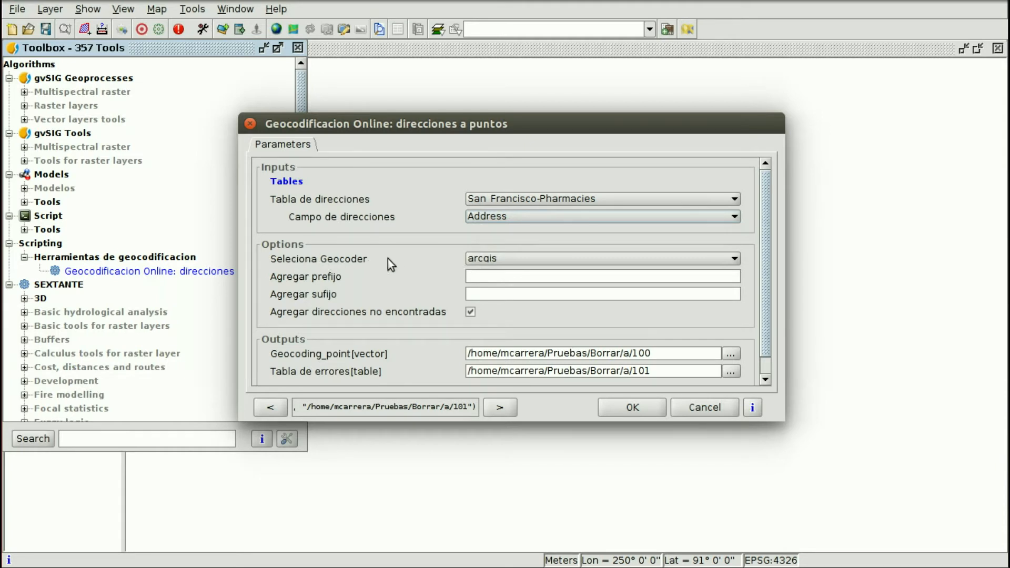
left_click(529, 260)
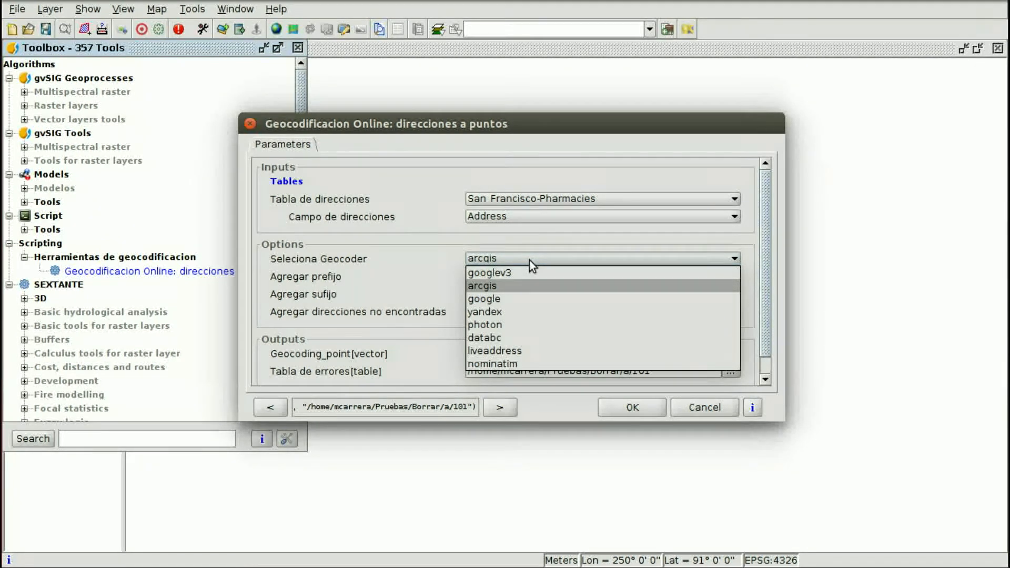
left_click(486, 288)
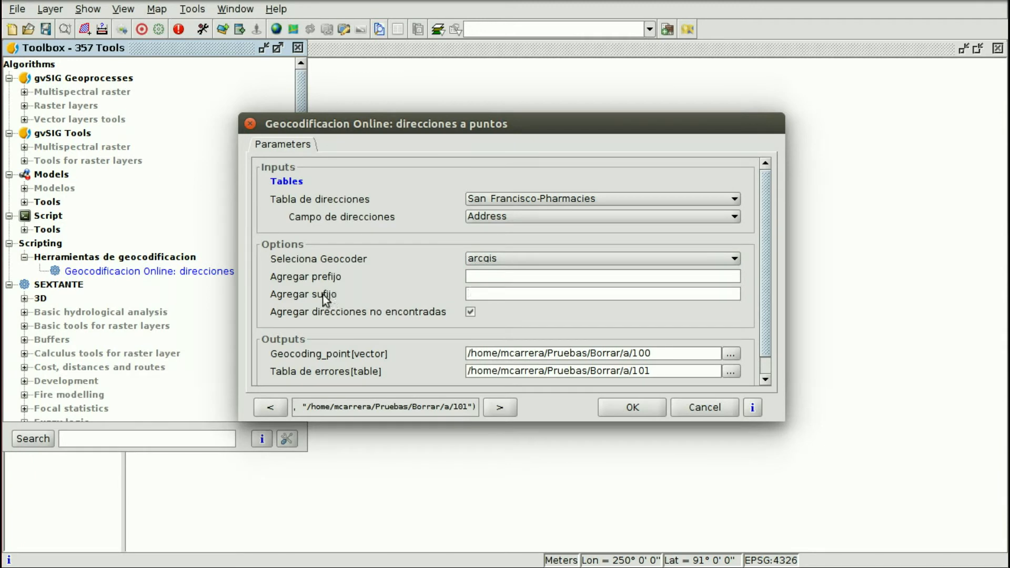
left_click(483, 299)
scroll(651, 358, "down", 3)
scroll(651, 358, "down", 3)
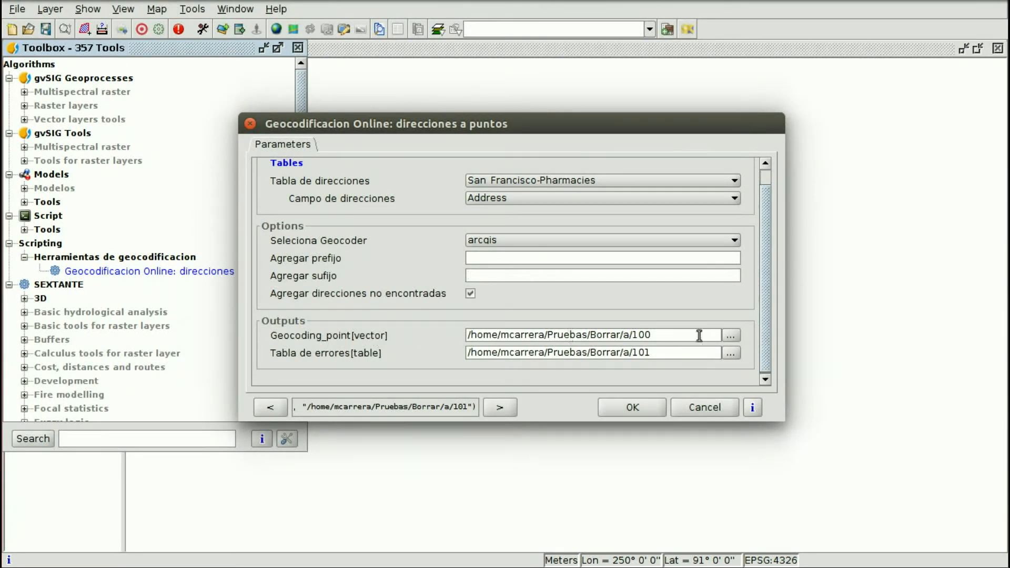
Save geocoded points as SF_Pharmacies in 1-course/resuts and change the error table path to 1000.
left_click(731, 334)
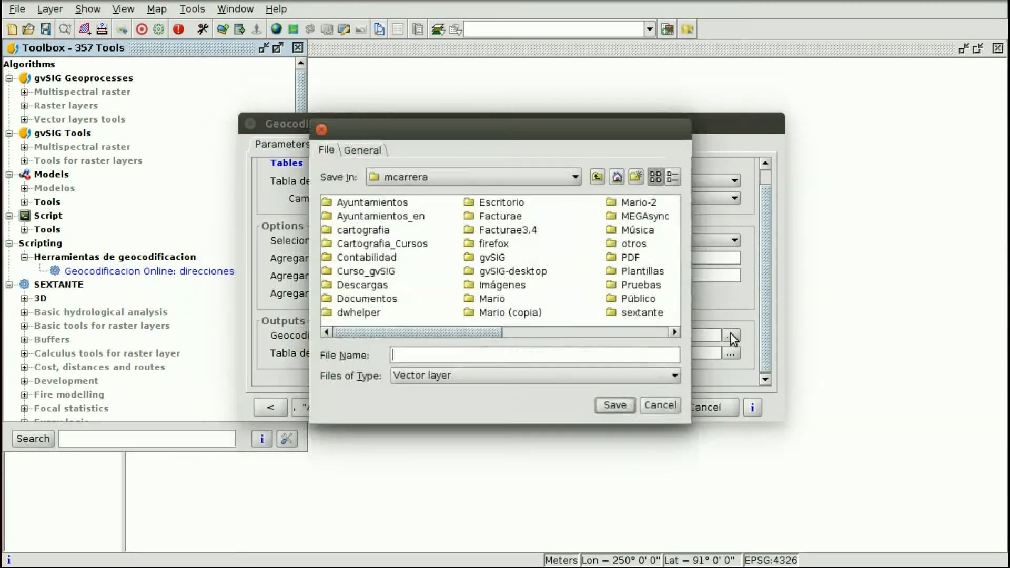
left_click(405, 218)
double_click(406, 218)
double_click(368, 205)
double_click(355, 272)
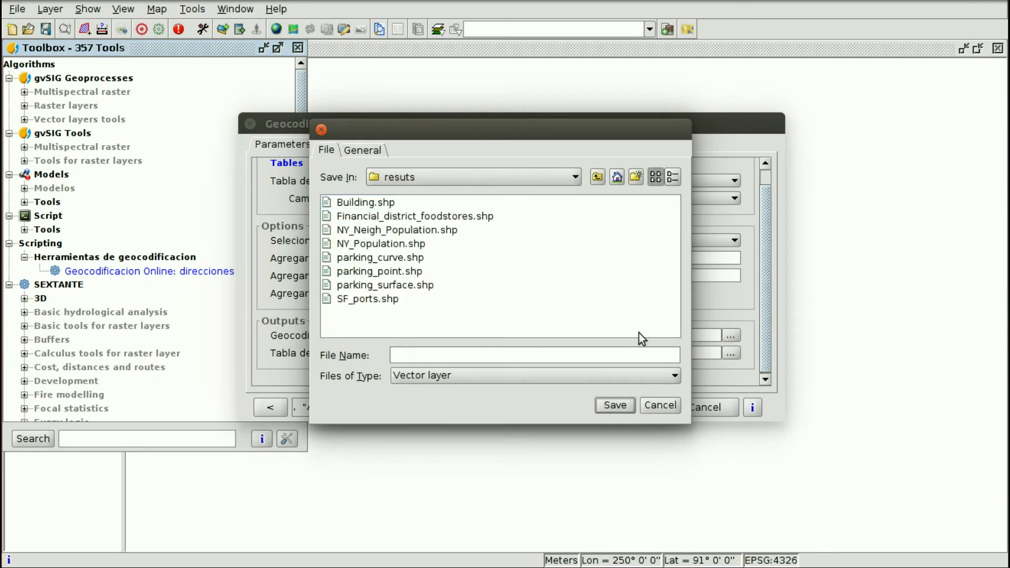
left_click_drag(584, 129, 548, 137)
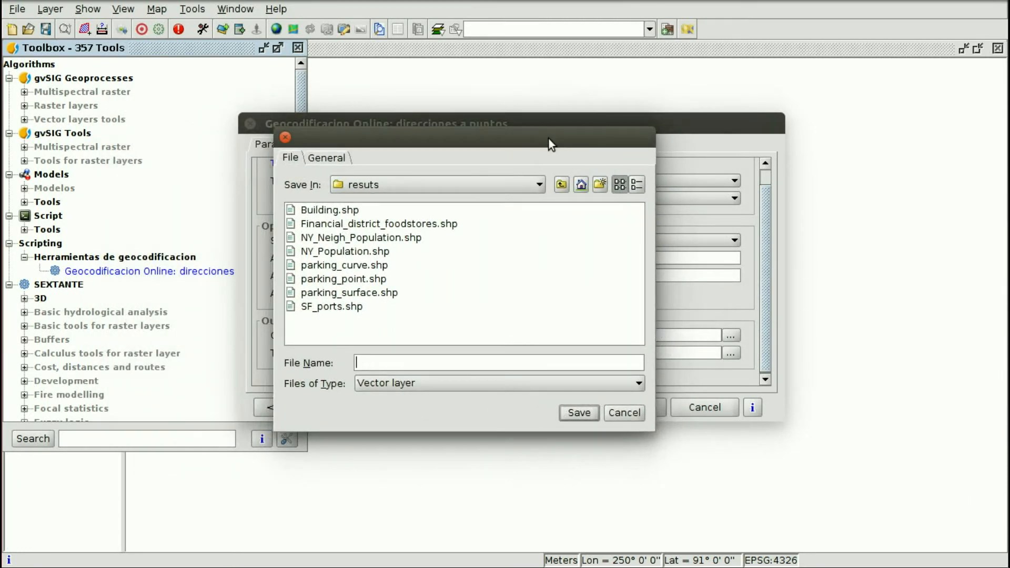
type("SF_Pharmacies")
left_click(580, 413)
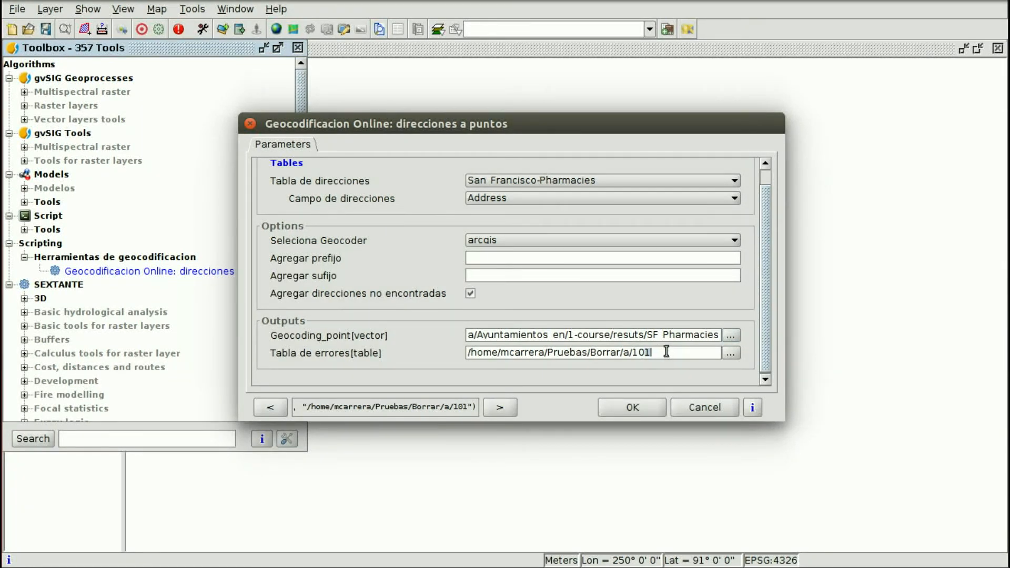
type("00")
Run the geocoding on the 50 pharmacy addresses.
left_click(649, 407)
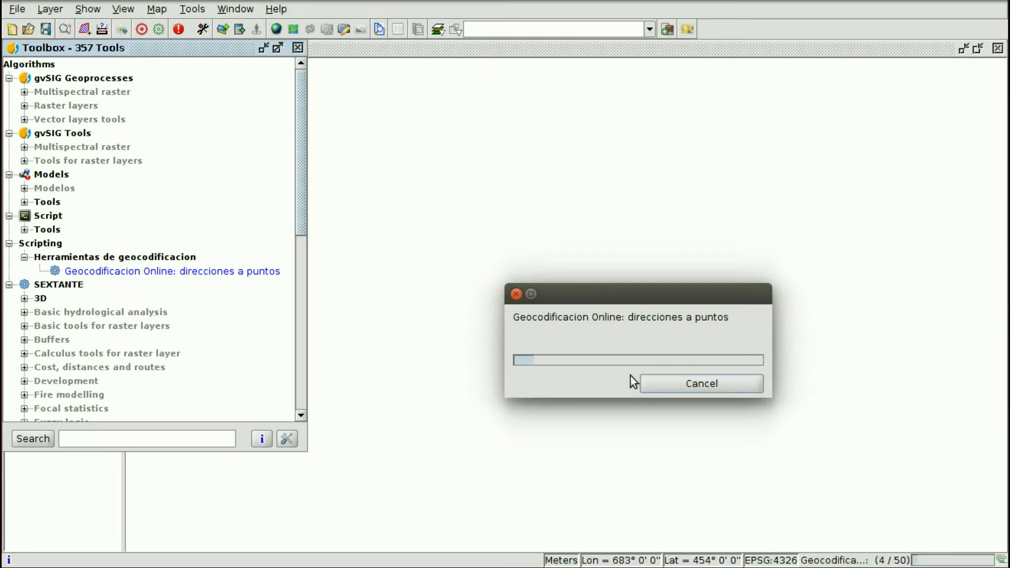
Close the geoprocessing Toolbox and let geocoding of the 50 pharmacy addresses finish.
left_click(299, 46)
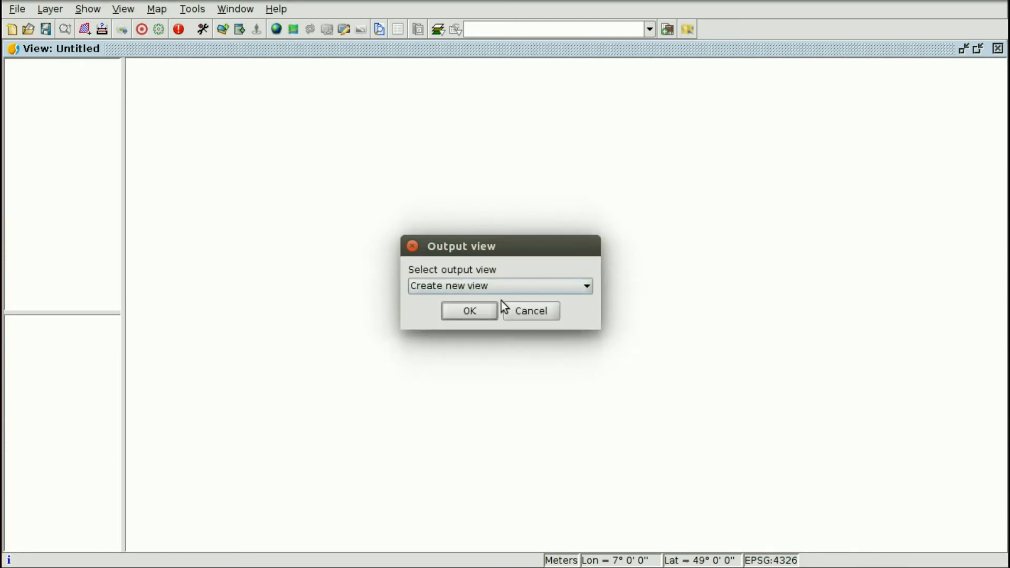
Send the geocoded points to the existing Untitled view and open the Geocoding_point symbol selector.
left_click(479, 287)
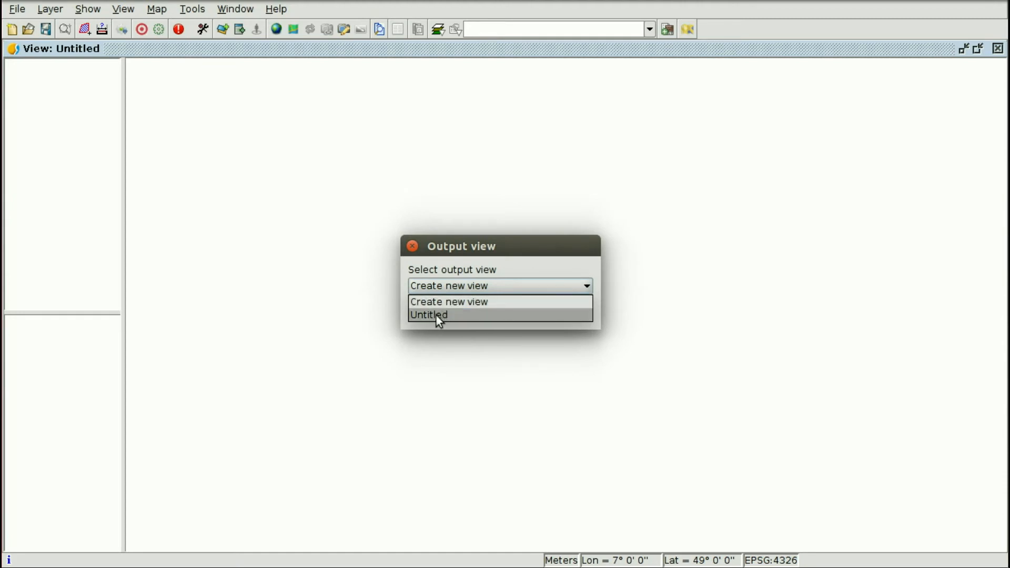
left_click(437, 314)
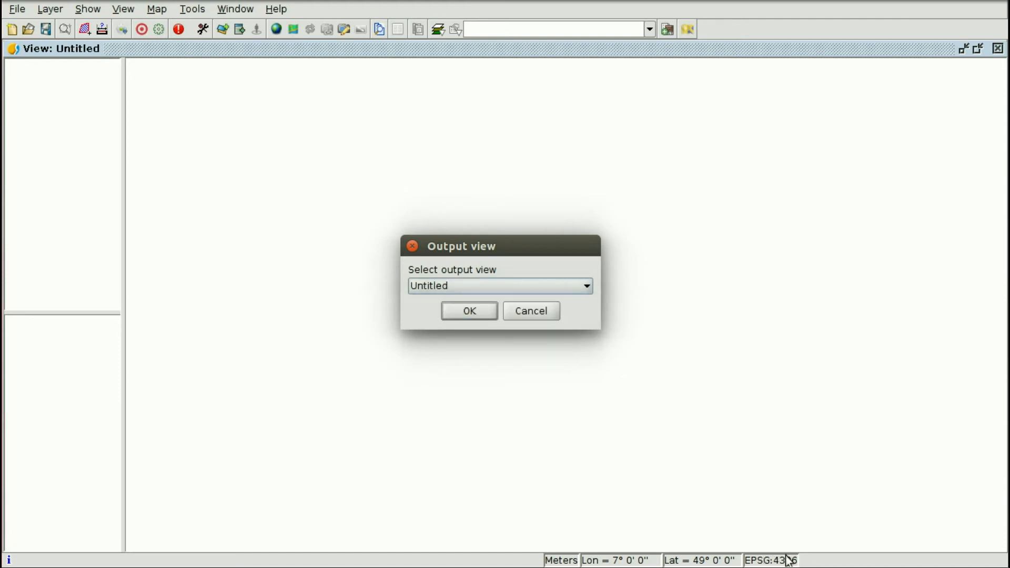
left_click(481, 317)
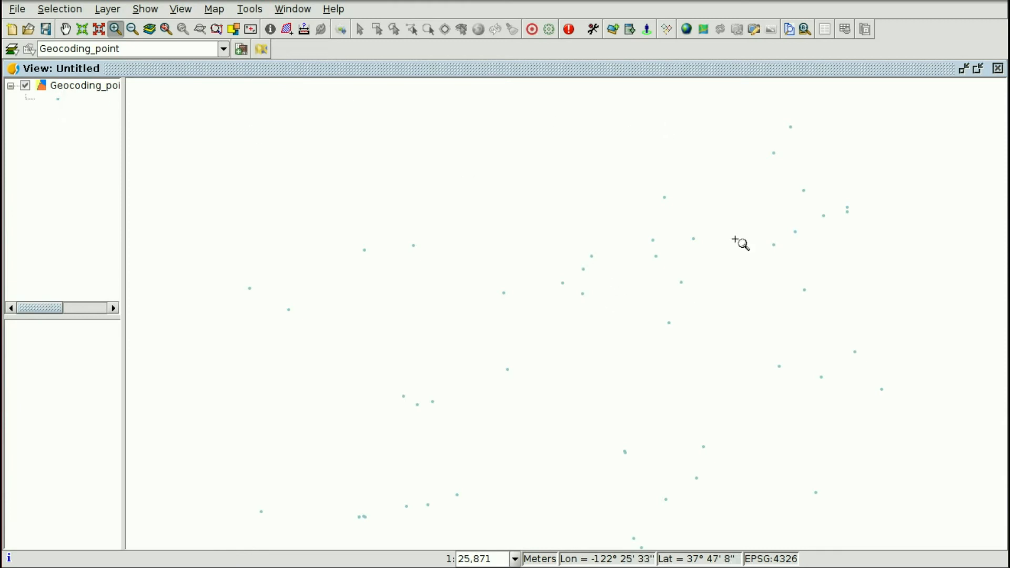
double_click(58, 98)
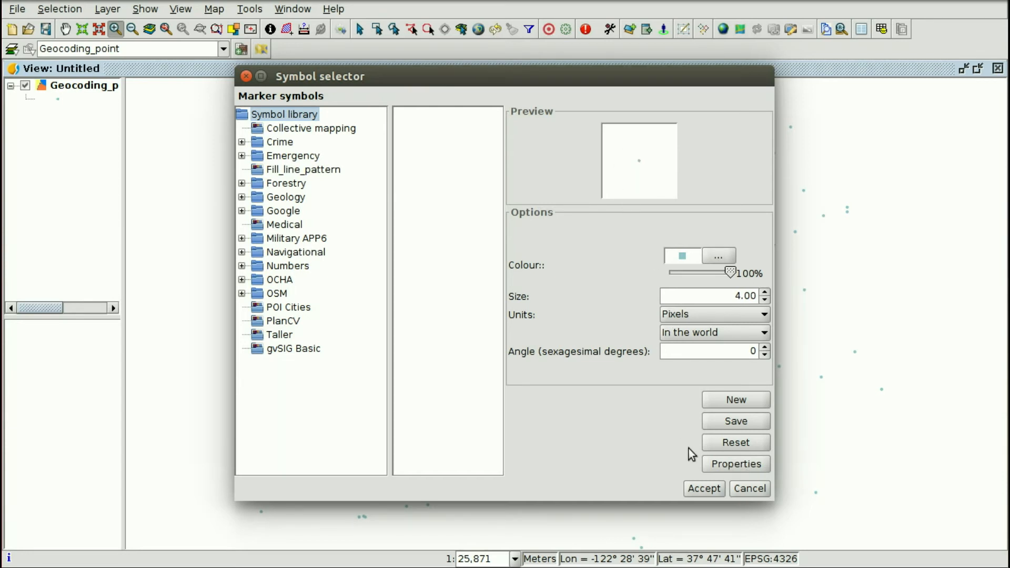
Make the Geocoding_point symbol a Picture marker using Module_8/Pharmacy.png, and accept both dialogs.
left_click(734, 463)
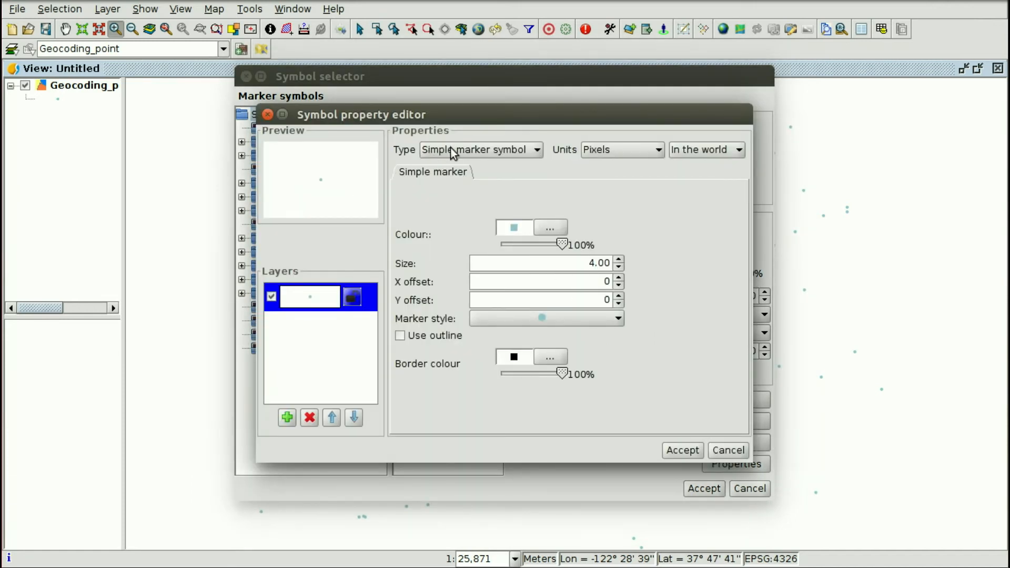
left_click(497, 149)
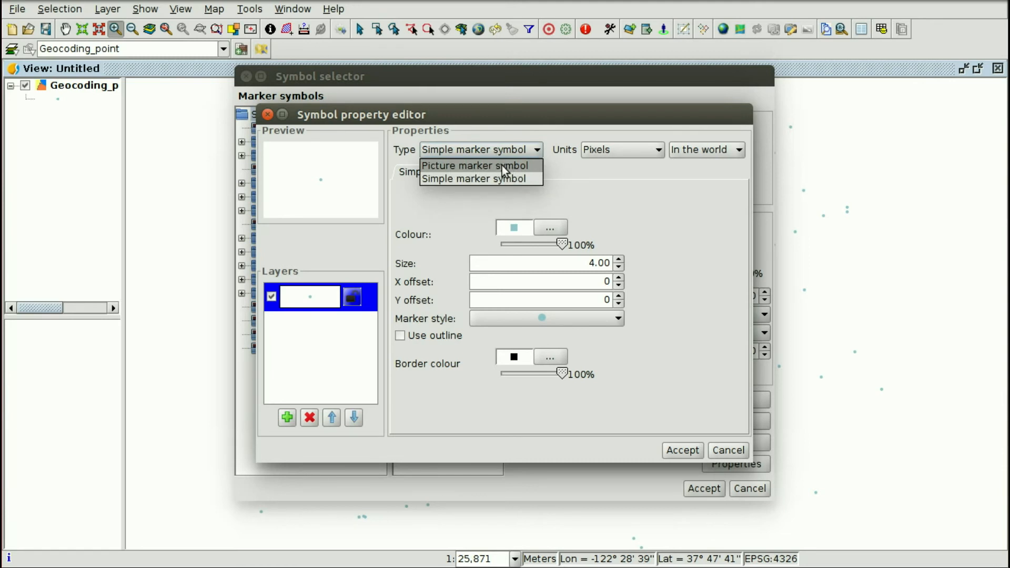
left_click(502, 165)
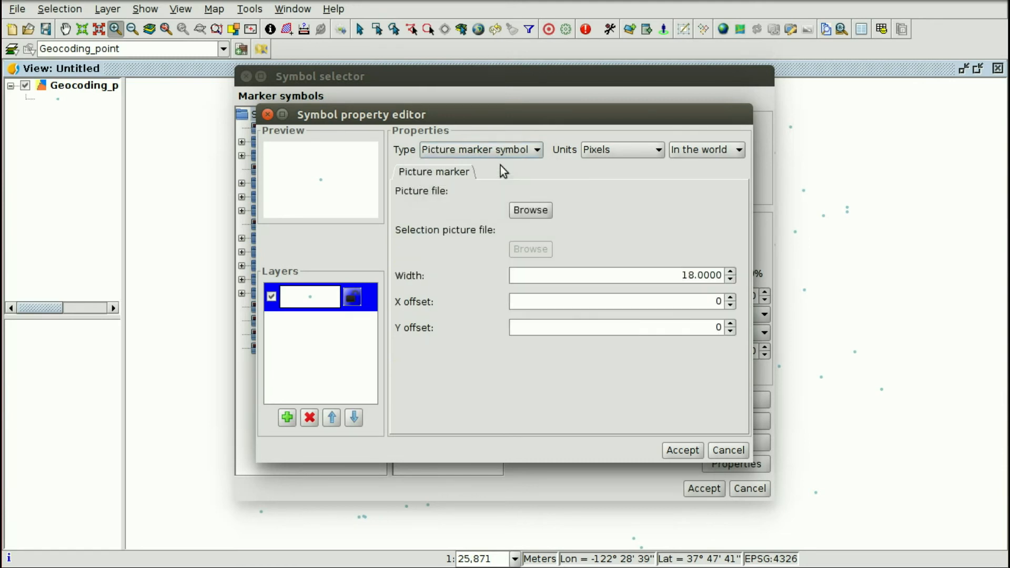
left_click(530, 210)
double_click(375, 238)
left_click(358, 225)
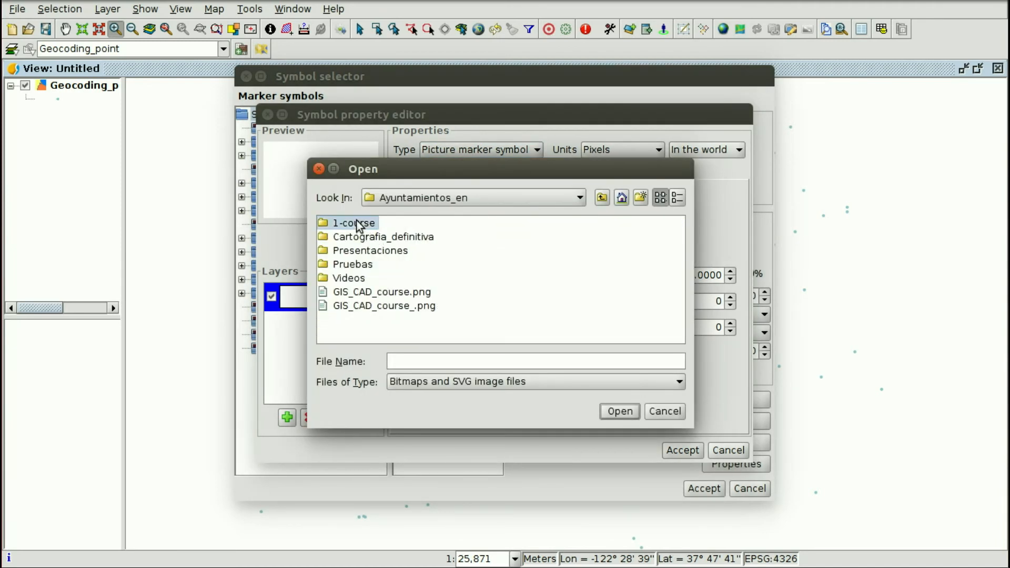
double_click(357, 225)
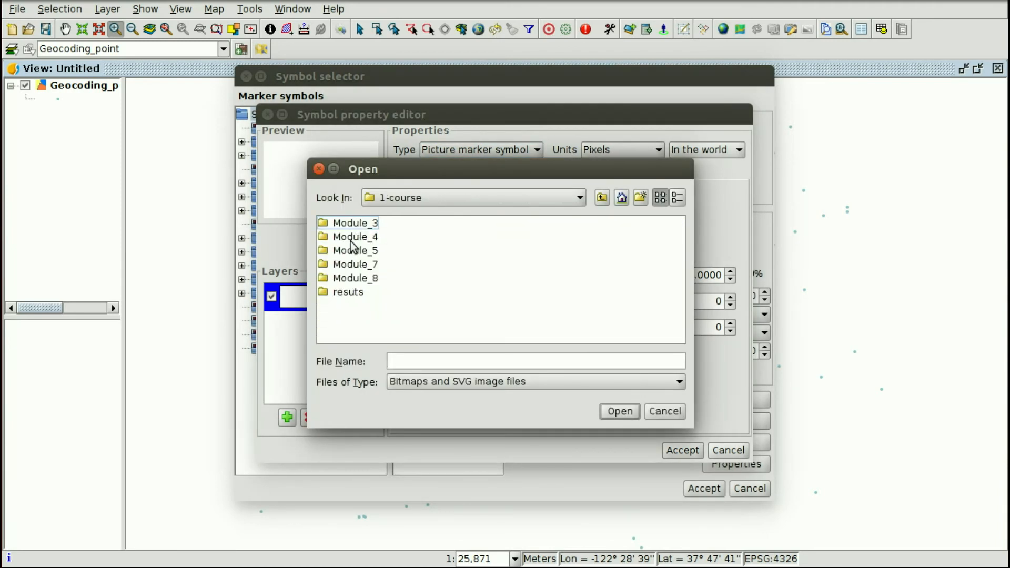
left_click(361, 280)
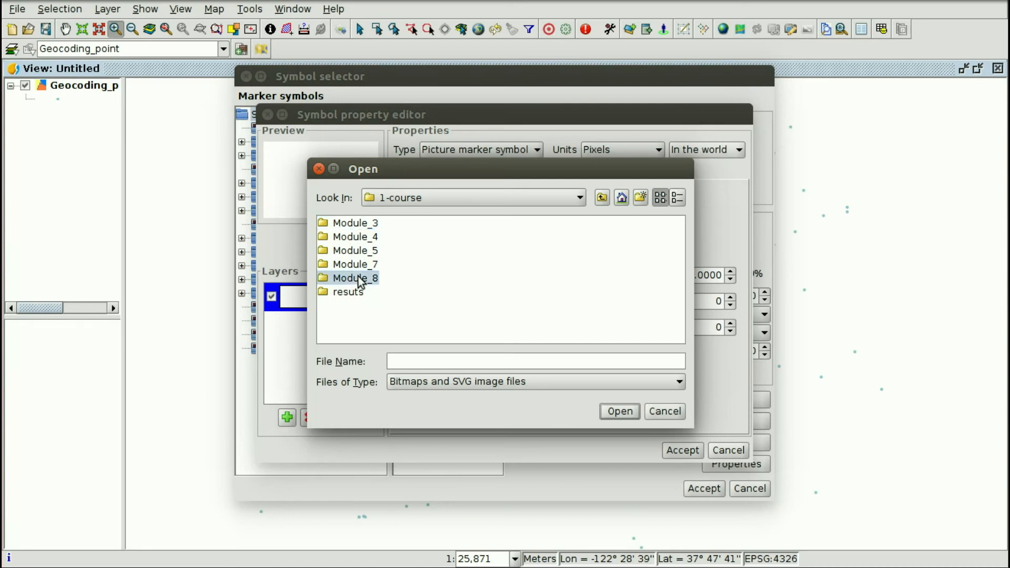
double_click(327, 279)
left_click(380, 226)
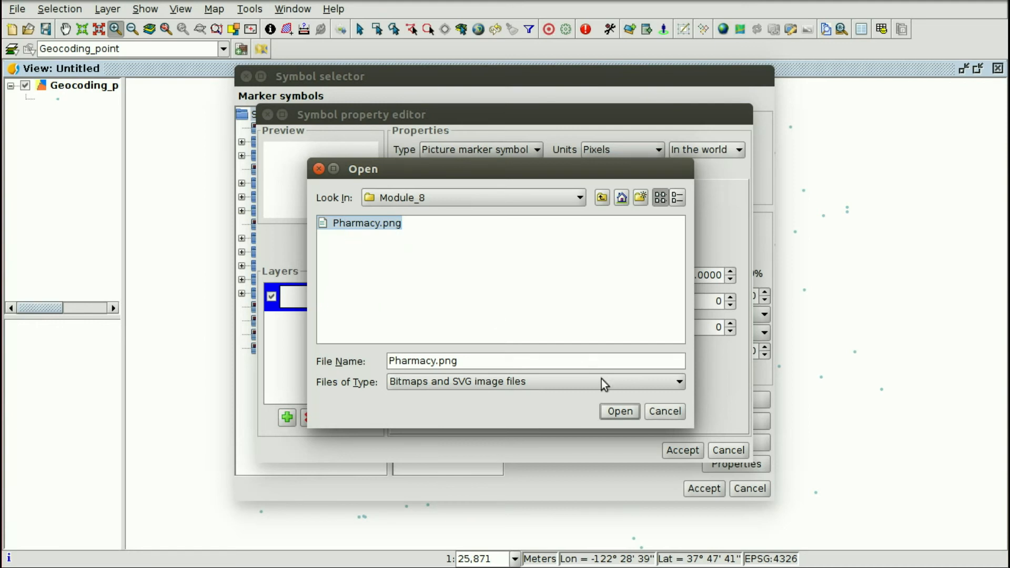
left_click(617, 412)
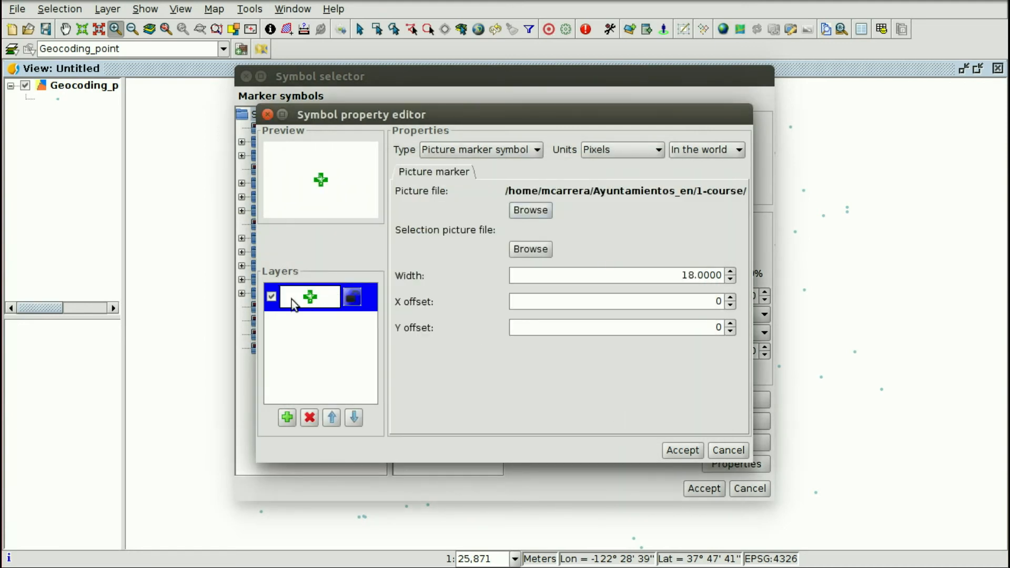
left_click(682, 453)
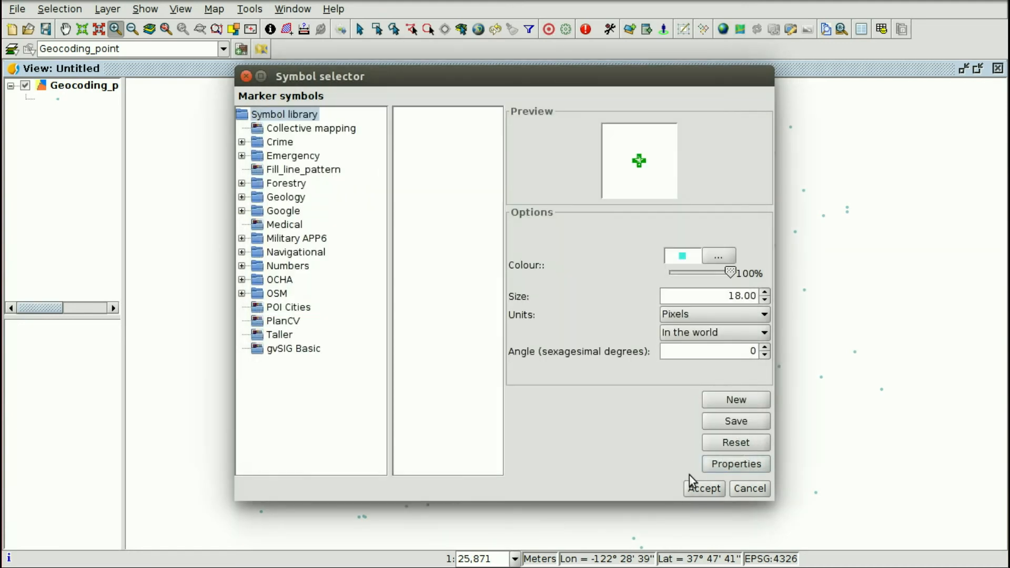
left_click(705, 488)
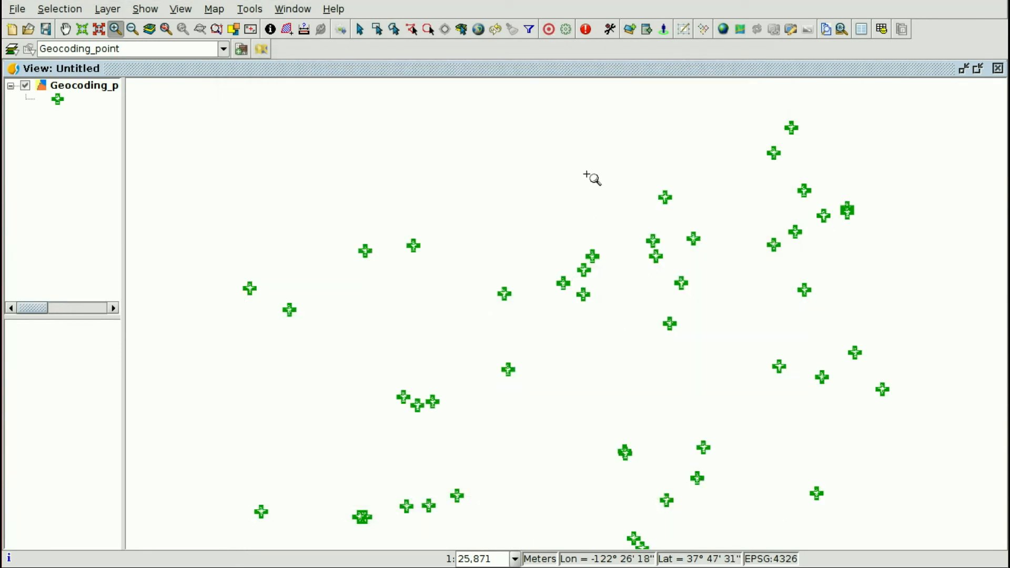
Zoom out slightly and activate the Google Street View point tool.
scroll(562, 242, "down", 1)
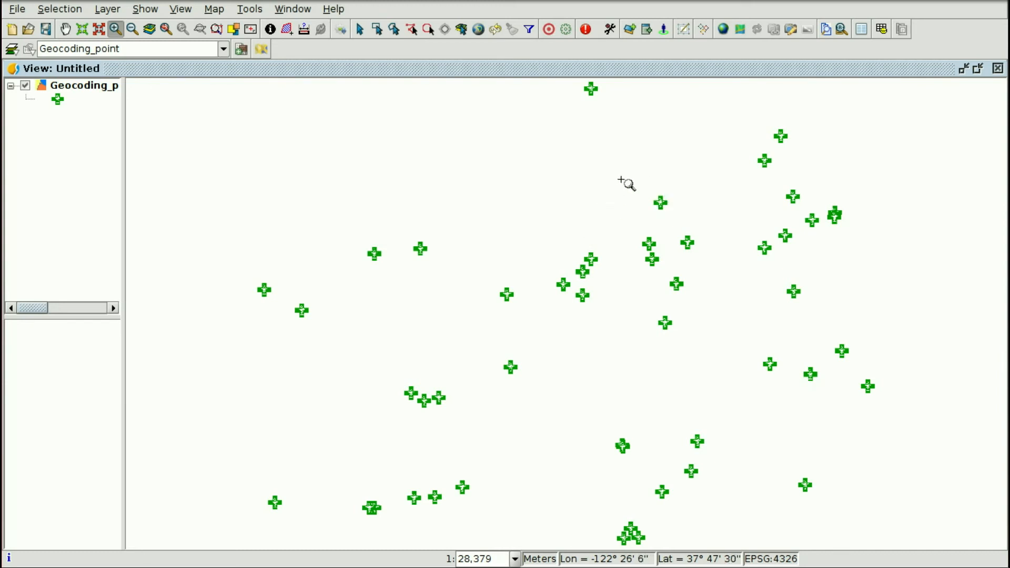
left_click(664, 33)
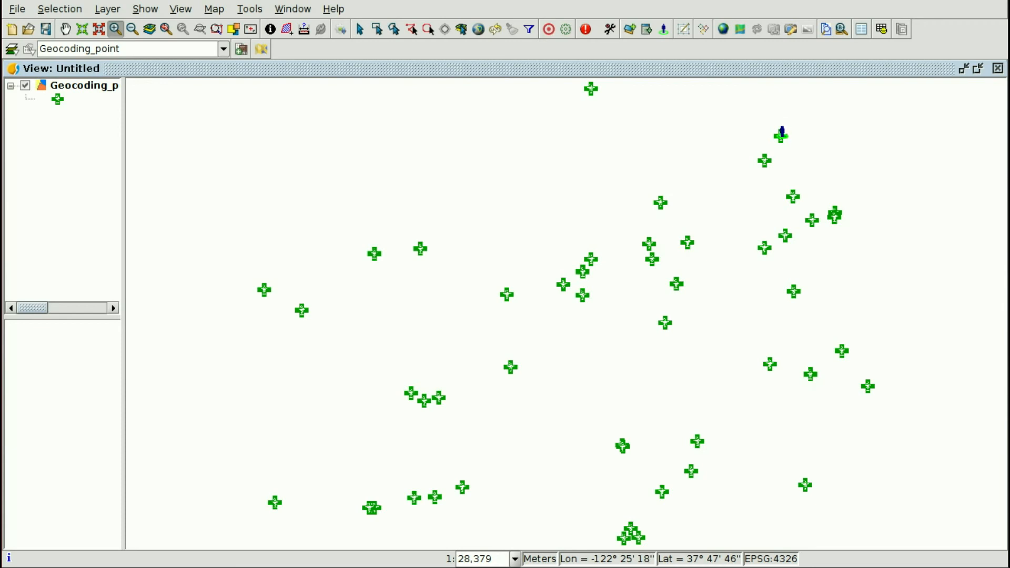
Open embedded Street View at the top-right pharmacy and spread both gvSIG windows side by side.
left_click(782, 132)
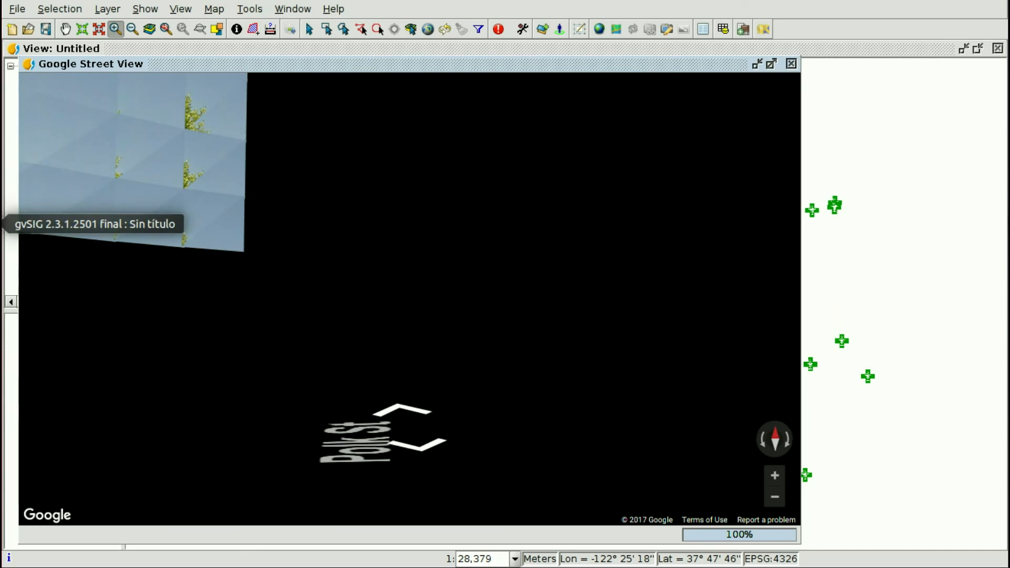
left_click(1, 224)
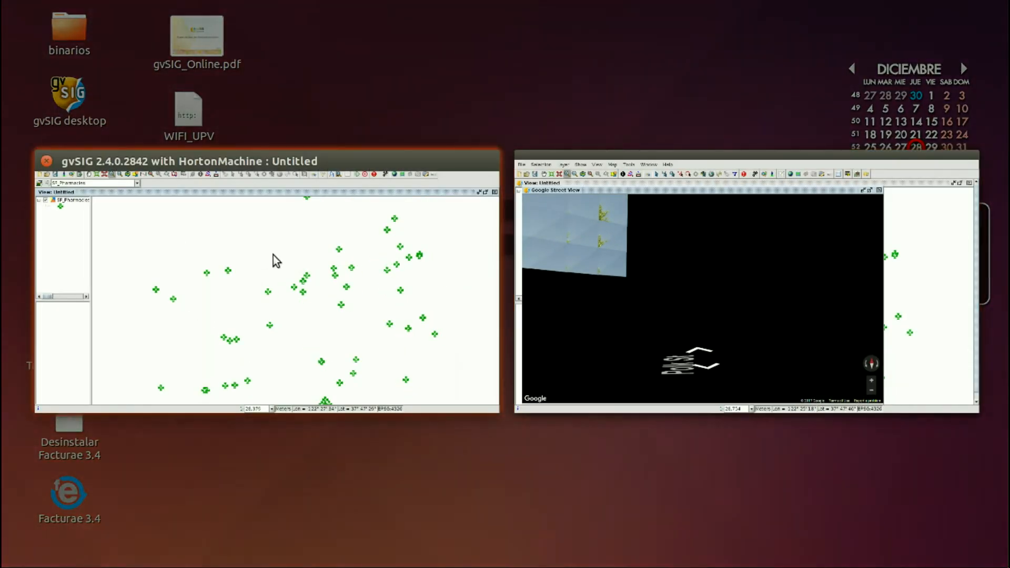
Switch to the SF_Pharmacies gvSIG window and activate the Google Street View tool.
left_click(286, 160)
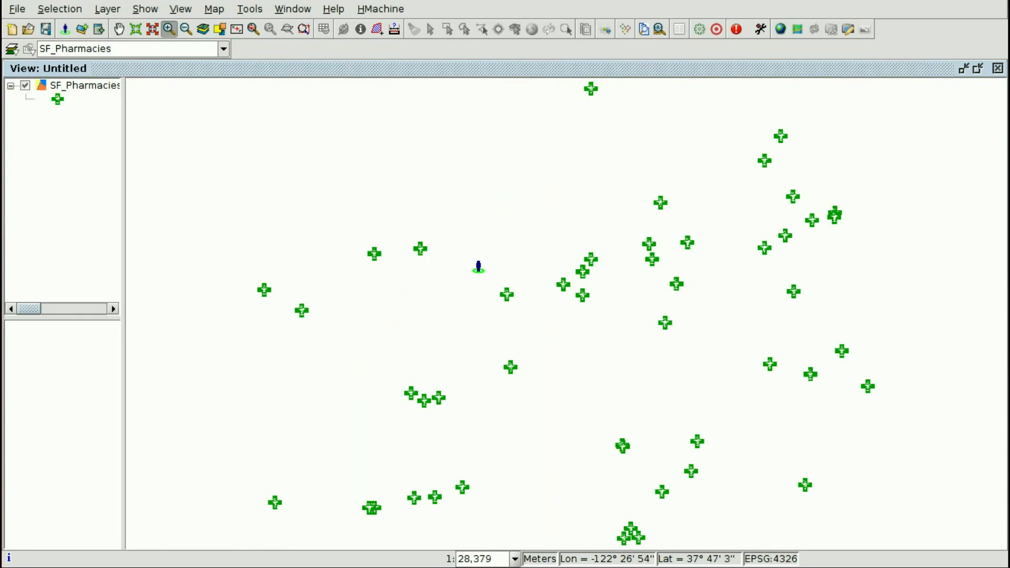
left_click(64, 29)
Open the top-right pharmacy in browser Street View, look around, and end facing the Polk St Walgreens.
left_click(782, 135)
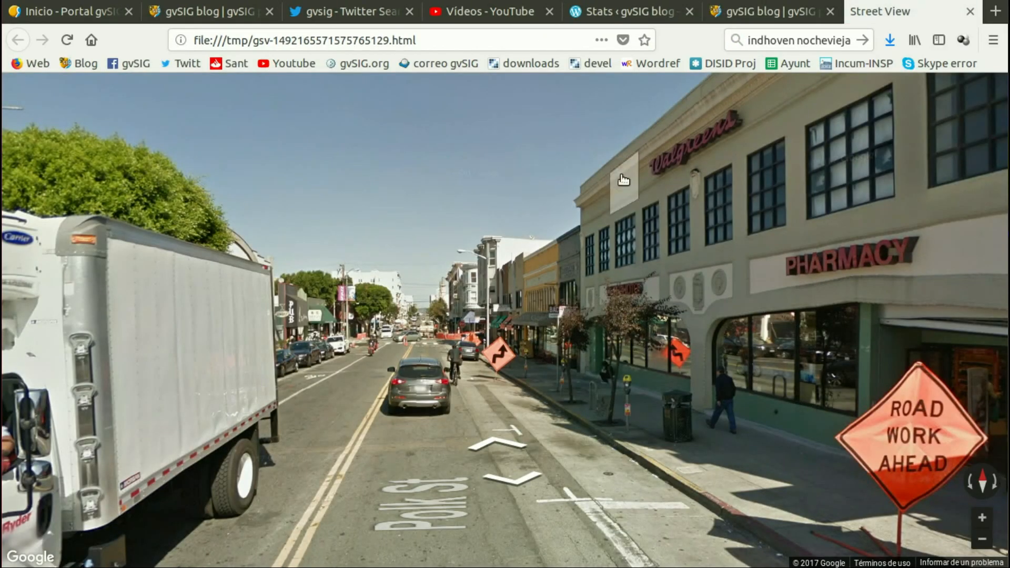
left_click(679, 174)
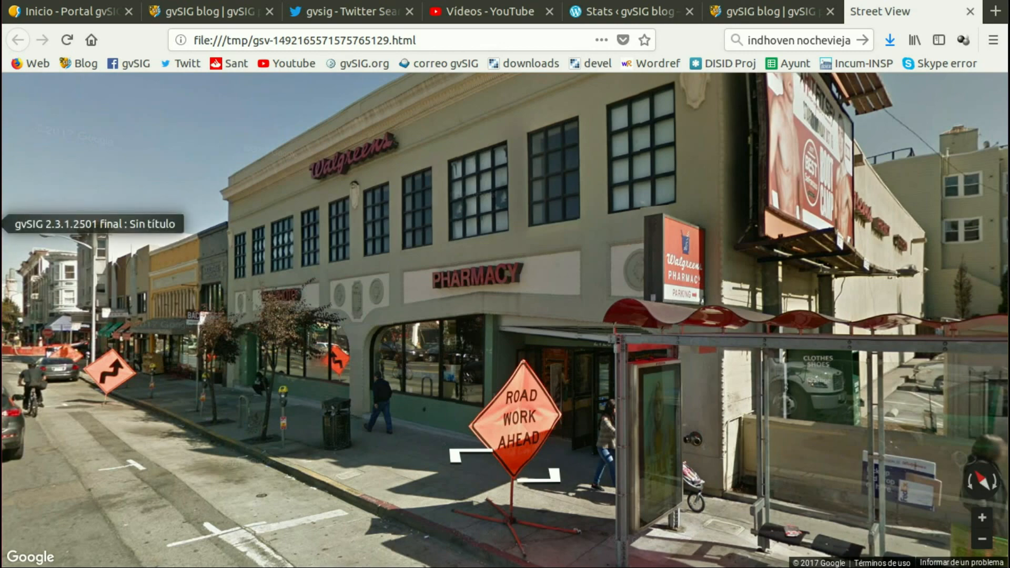
left_click_drag(664, 237, 311, 226)
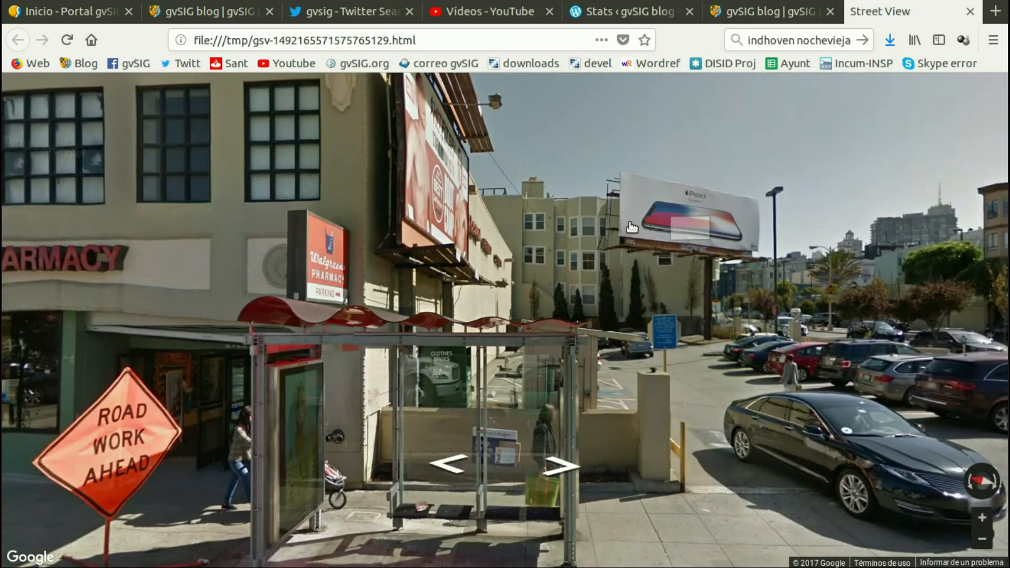
left_click_drag(632, 227, 337, 221)
left_click_drag(700, 242, 316, 218)
left_click_drag(547, 219, 648, 227)
left_click_drag(392, 229, 634, 230)
left_click_drag(337, 226, 563, 228)
left_click_drag(289, 232, 508, 241)
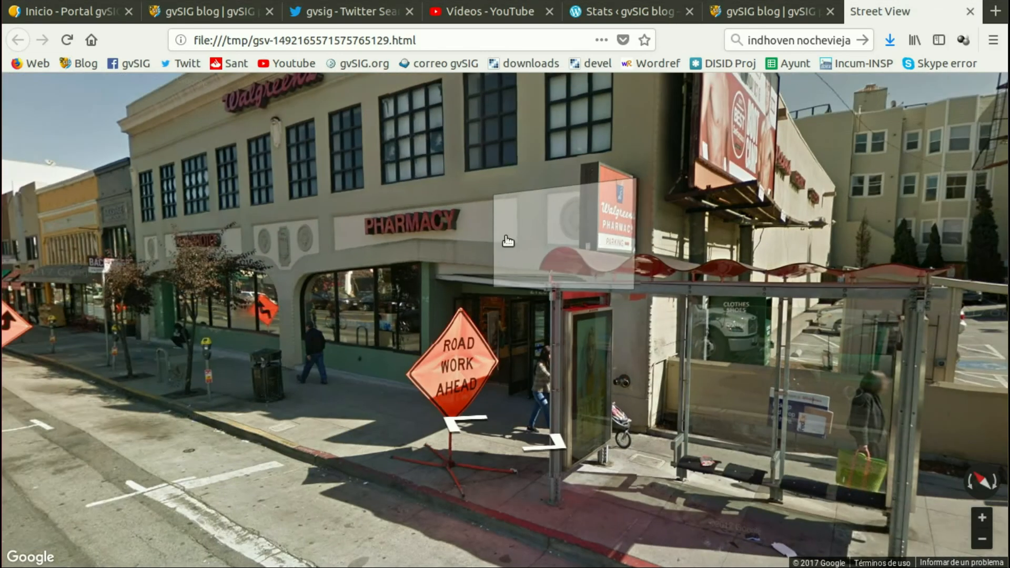